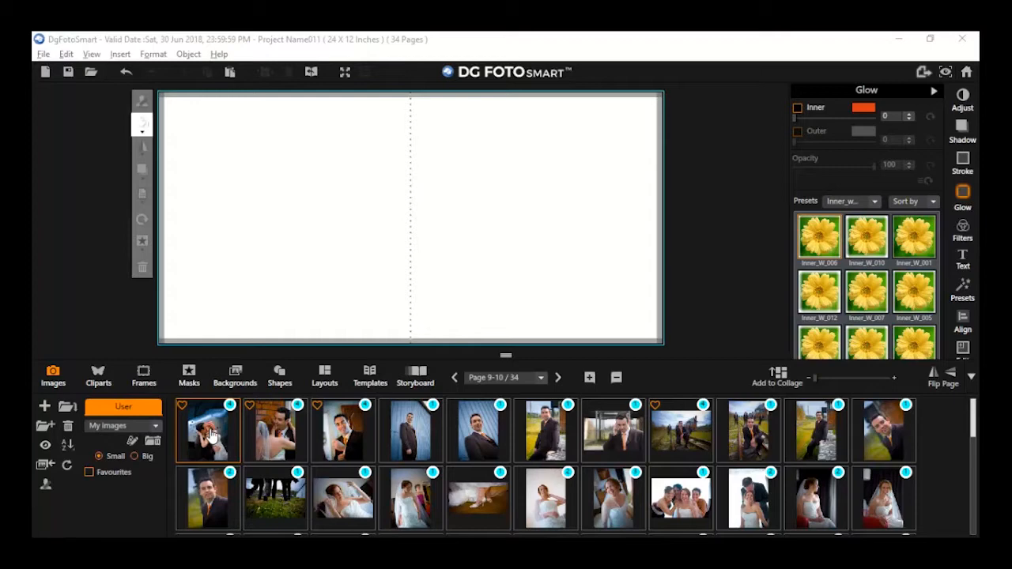
Place the kissing couple, brick-wall embrace, groom portrait and railway group photos together on the blank spread
{"action": "left_click", "coordinate": [211, 435]}
{"action": "left_click", "coordinate": [267, 434], "text": "ctrl"}
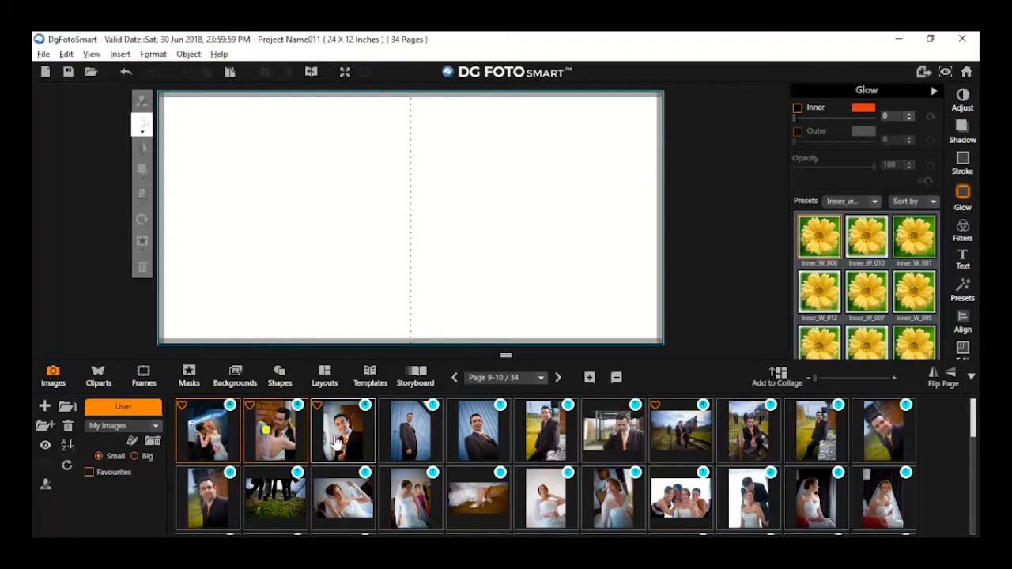
{"action": "left_click", "coordinate": [336, 442], "text": "ctrl"}
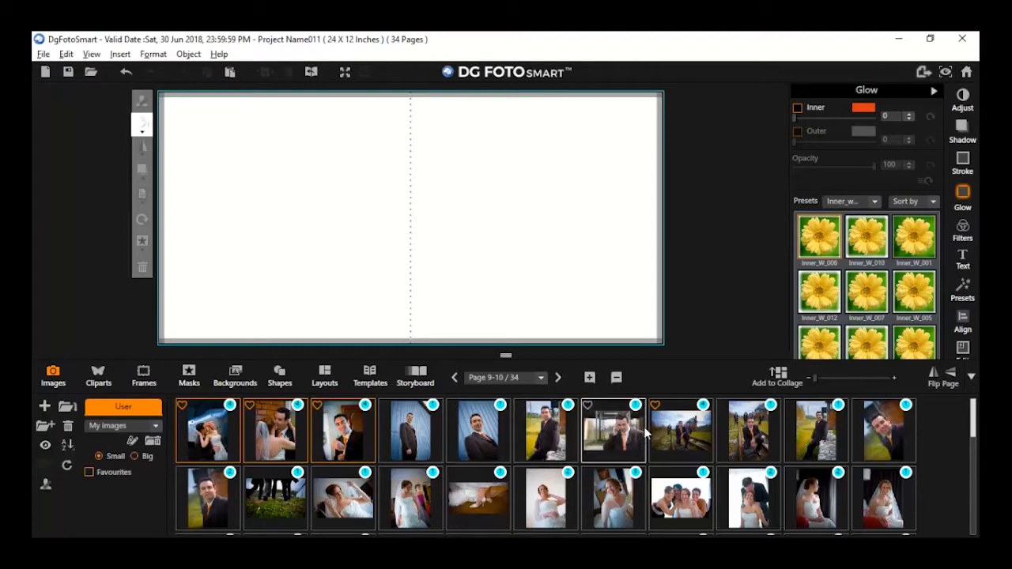
{"action": "left_click", "coordinate": [672, 428]}
{"action": "left_click_drag", "start_coordinate": [667, 431], "coordinate": [430, 203]}
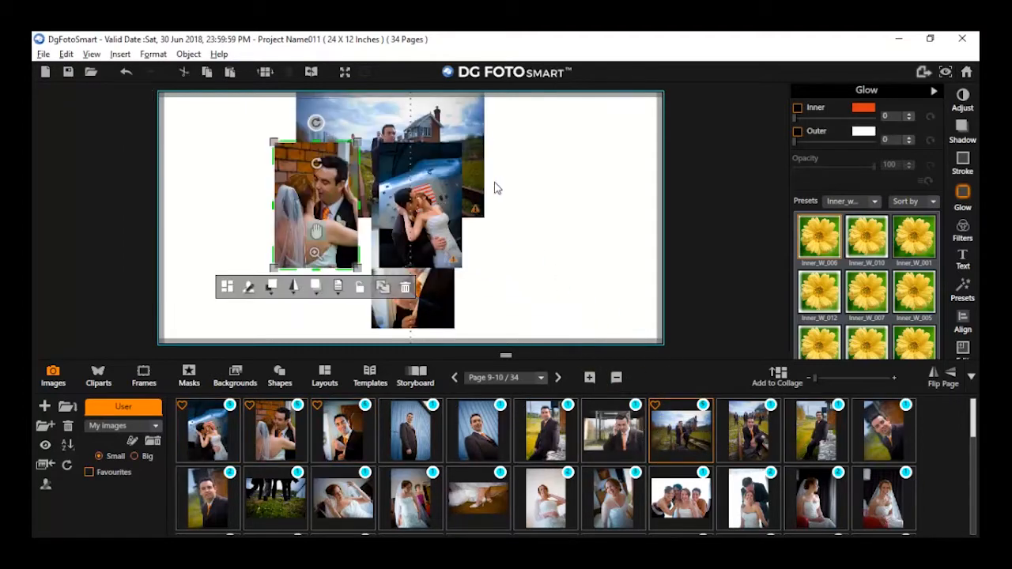
{"action": "left_click", "coordinate": [515, 192]}
Move the kissing couple photo beside the centre fold, enlarge it to full page height, narrow its frame and zoom in on the couple
{"action": "left_click", "coordinate": [407, 207]}
{"action": "left_click_drag", "start_coordinate": [427, 208], "coordinate": [466, 162]}
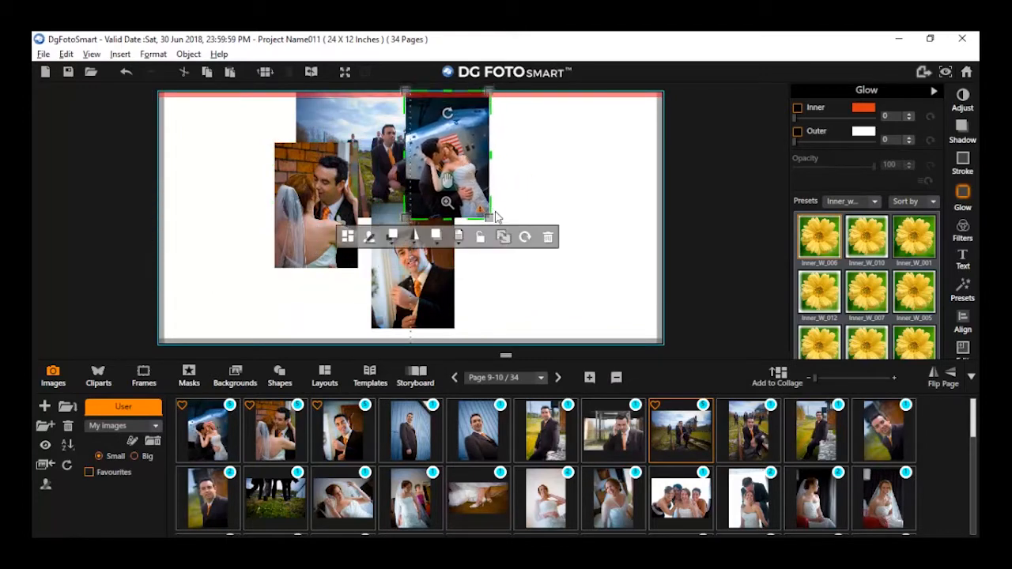
{"action": "left_click_drag", "start_coordinate": [495, 215], "coordinate": [570, 378]}
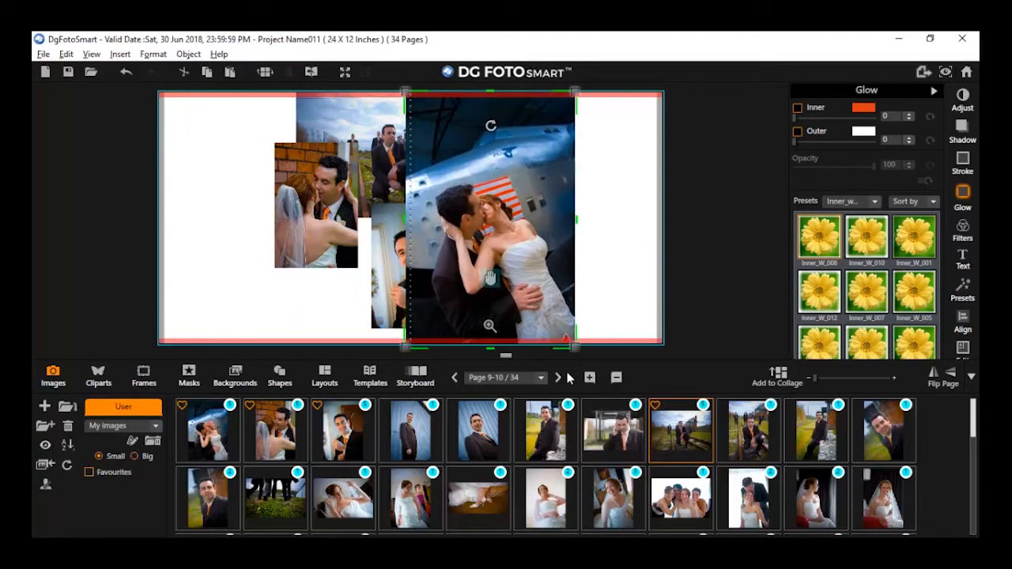
{"action": "left_click", "coordinate": [575, 220]}
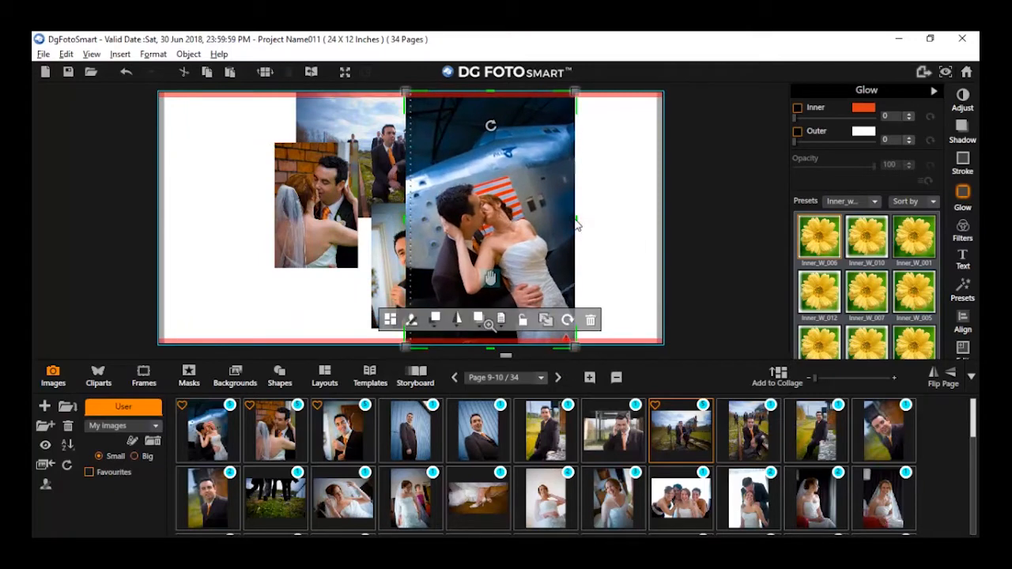
{"action": "left_click_drag", "start_coordinate": [578, 225], "coordinate": [551, 225]}
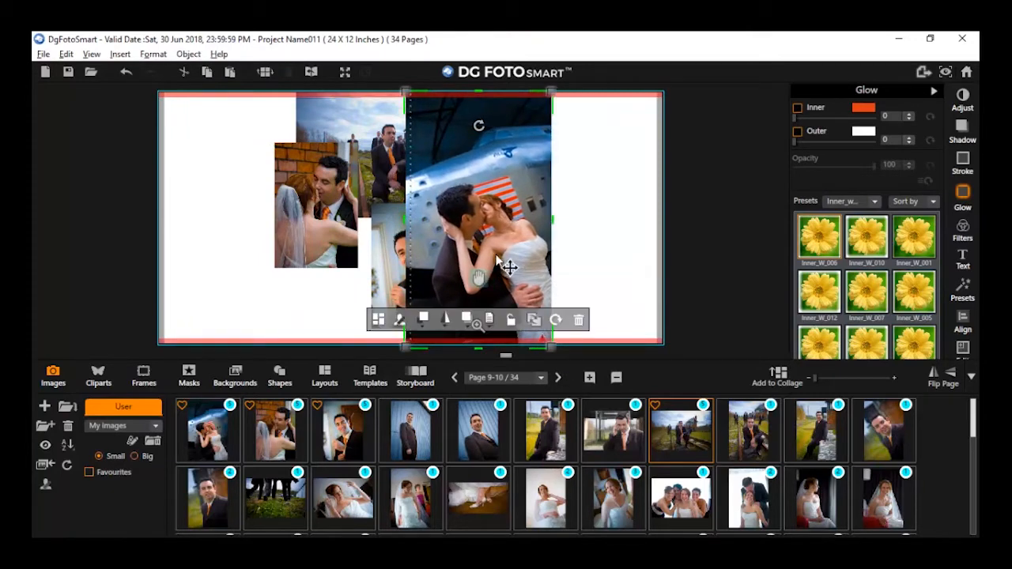
{"action": "left_click_drag", "start_coordinate": [480, 279], "coordinate": [476, 275]}
{"action": "left_click_drag", "start_coordinate": [479, 325], "coordinate": [480, 270]}
Move the brick-wall embrace photo to the outer part of the right page, and the railway and groom photos onto the left page
{"action": "left_click", "coordinate": [244, 231]}
{"action": "left_click_drag", "start_coordinate": [339, 233], "coordinate": [622, 239]}
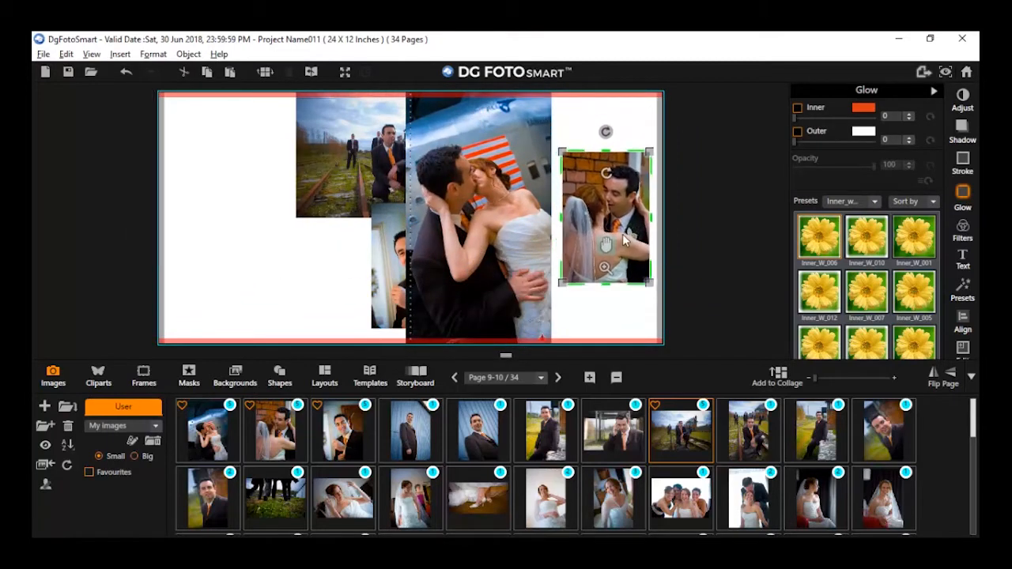
{"action": "left_click_drag", "start_coordinate": [357, 158], "coordinate": [267, 178]}
{"action": "left_click_drag", "start_coordinate": [391, 237], "coordinate": [264, 226]}
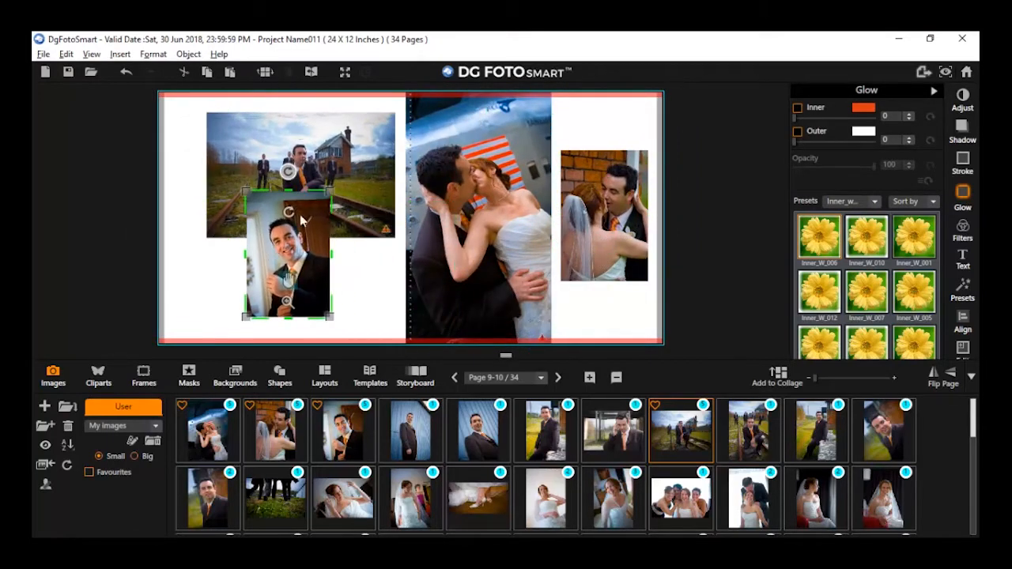
Crop the groom portrait into a small landscape frame and place it over the lower part of the kissing couple photo
{"action": "left_click_drag", "start_coordinate": [331, 193], "coordinate": [497, 289]}
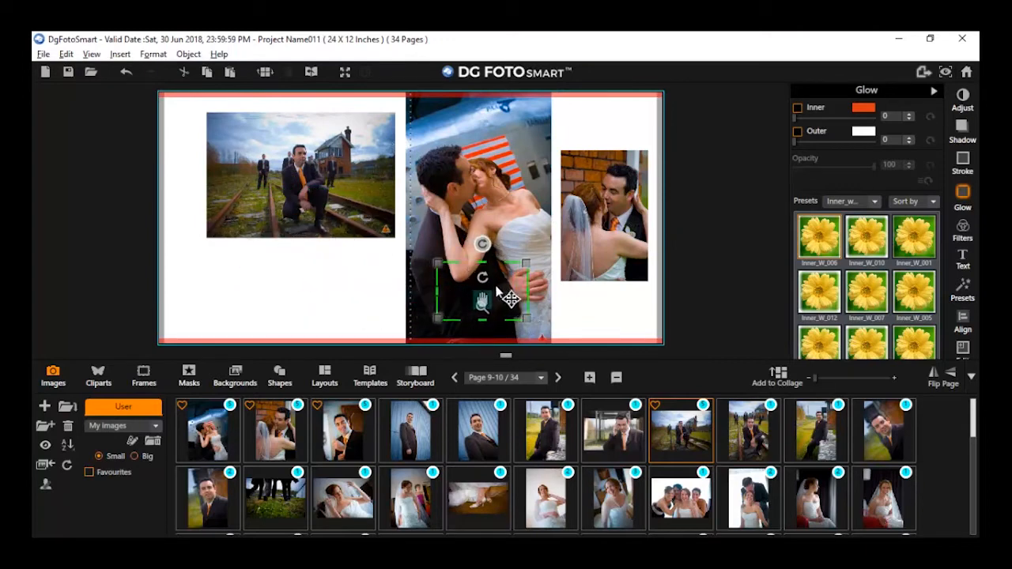
{"action": "left_click", "coordinate": [274, 286]}
{"action": "left_click", "coordinate": [462, 286]}
{"action": "left_click", "coordinate": [466, 320]}
{"action": "left_click", "coordinate": [440, 339]}
{"action": "left_click", "coordinate": [491, 273]}
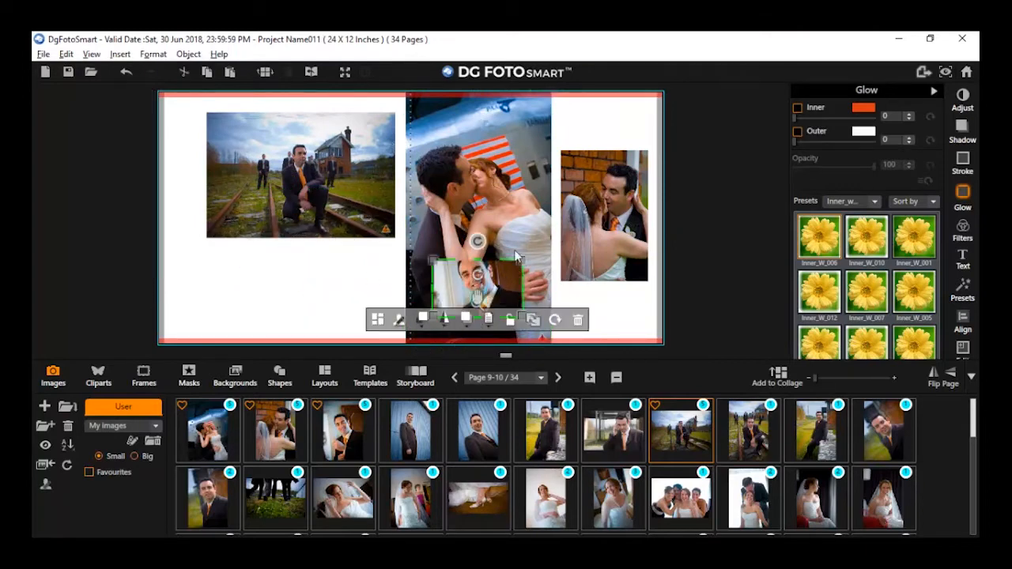
Add a white centre stroke and a black outside stroke to the small groom portrait
{"action": "left_click", "coordinate": [962, 160]}
{"action": "left_click", "coordinate": [908, 137]}
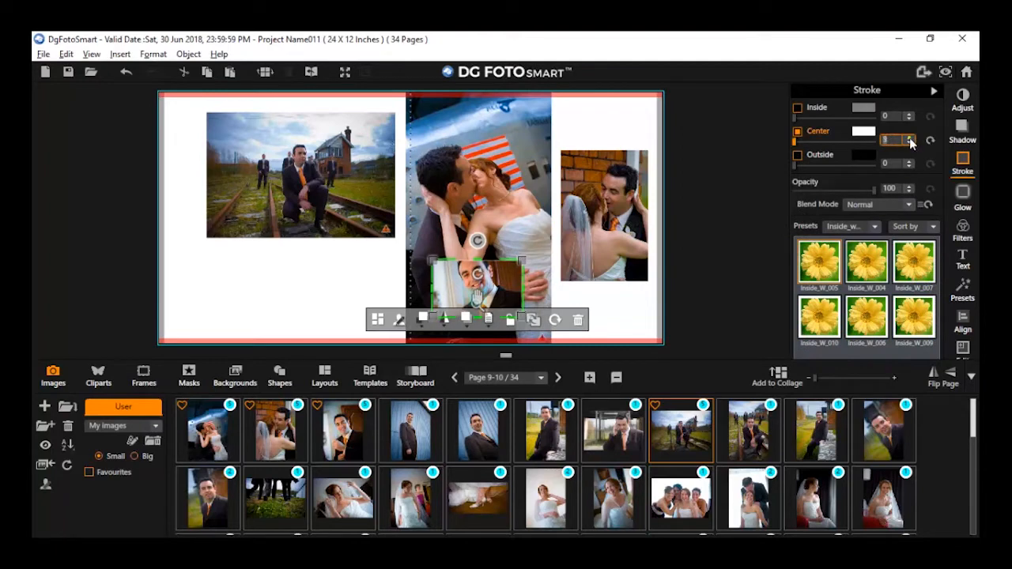
{"action": "left_click", "coordinate": [909, 161]}
{"action": "left_click", "coordinate": [909, 160]}
{"action": "left_click", "coordinate": [285, 276]}
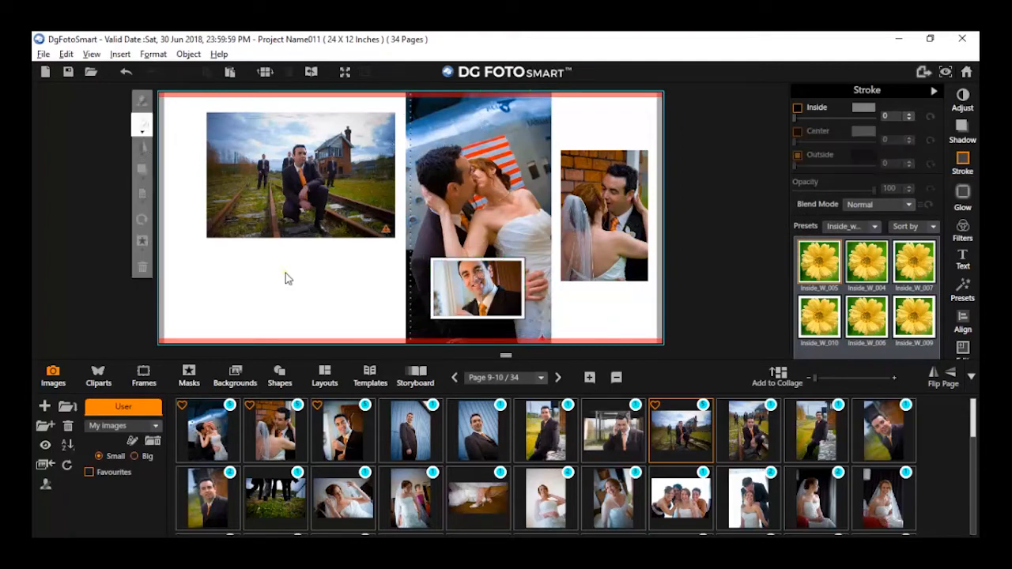
Fill the page background with a light pink sampled from the kissing couple photo
{"action": "left_click", "coordinate": [142, 123]}
{"action": "left_click", "coordinate": [347, 411]}
{"action": "left_click", "coordinate": [481, 176]}
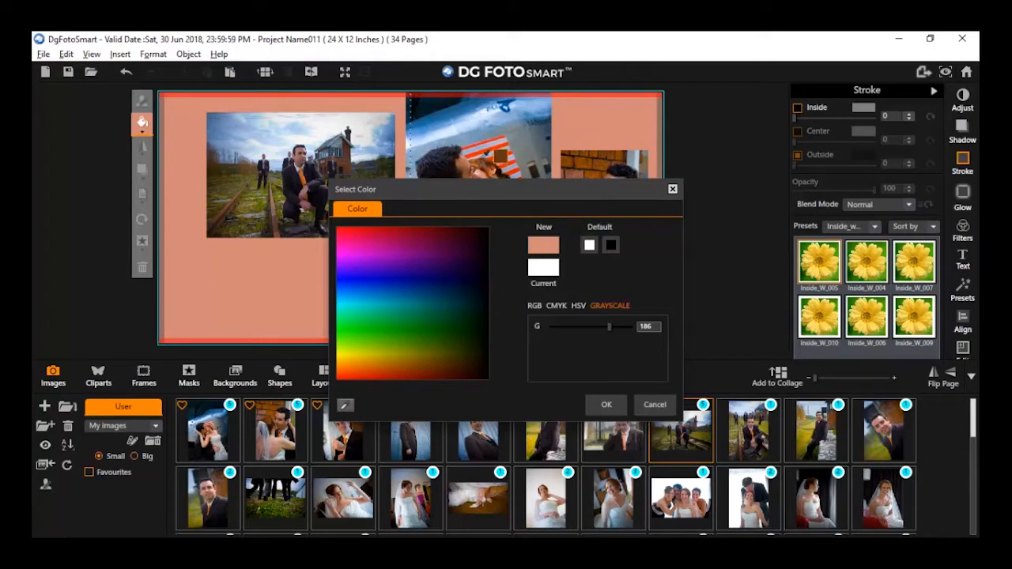
{"action": "left_click", "coordinate": [479, 177]}
{"action": "left_click", "coordinate": [606, 404]}
Convert the kissing couple photo to black and white and tint it with Cyan-Red 10 and Yellow-Blue -7
{"action": "left_click", "coordinate": [506, 129]}
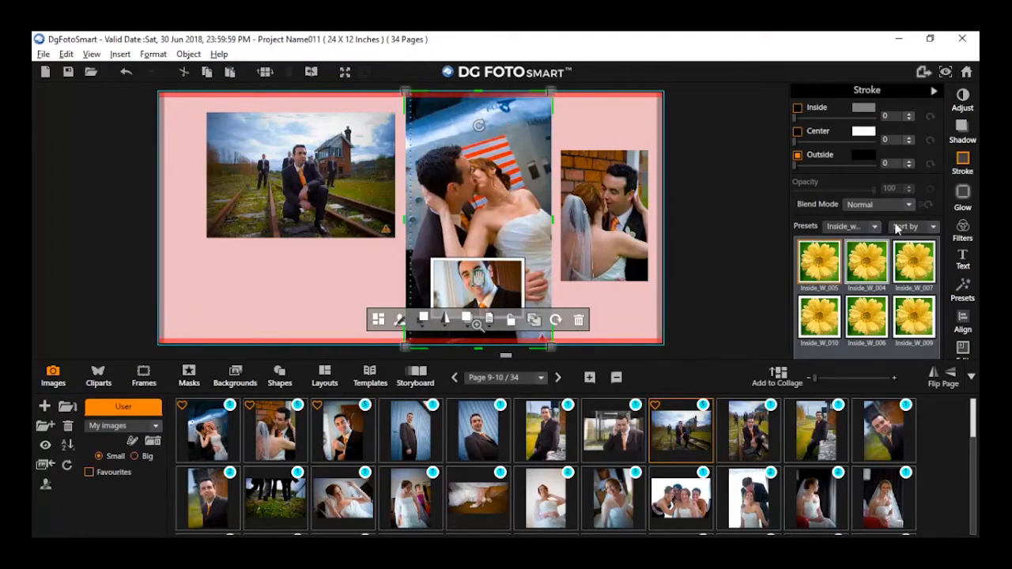
{"action": "left_click", "coordinate": [960, 101]}
{"action": "left_click", "coordinate": [803, 251]}
{"action": "left_click_drag", "start_coordinate": [834, 197], "coordinate": [838, 197]}
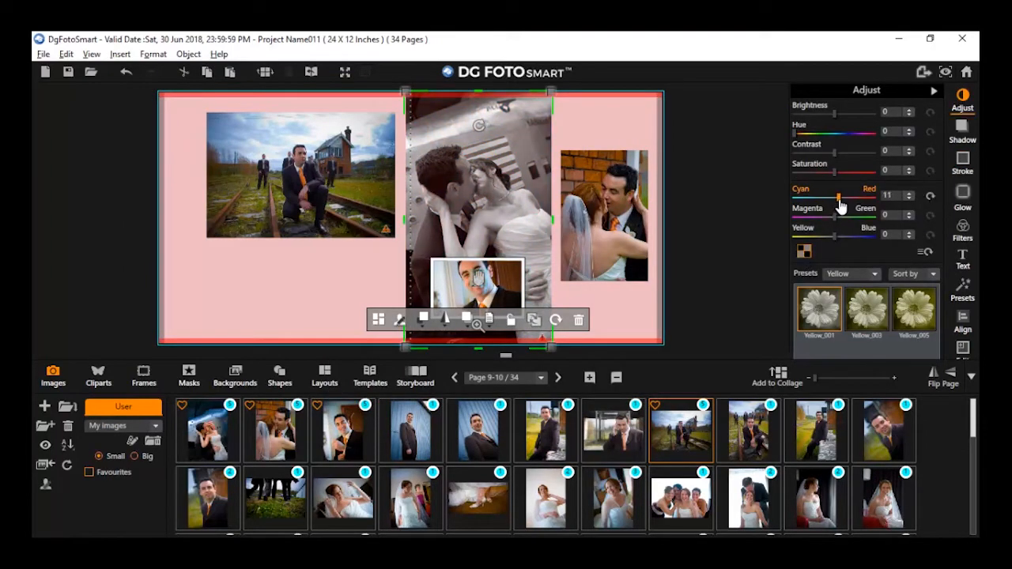
{"action": "left_click", "coordinate": [908, 199]}
{"action": "left_click_drag", "start_coordinate": [835, 236], "coordinate": [833, 237]}
{"action": "left_click", "coordinate": [909, 237]}
{"action": "left_click", "coordinate": [909, 237]}
{"action": "left_click", "coordinate": [908, 237]}
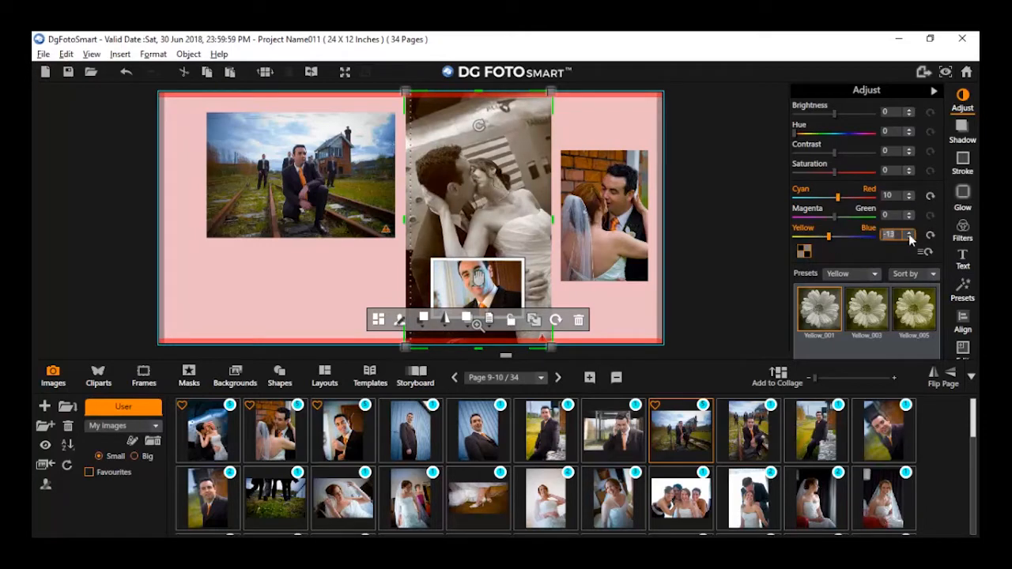
Fade the kissing couple photo by setting its opacity to 50
{"action": "left_click", "coordinate": [489, 321]}
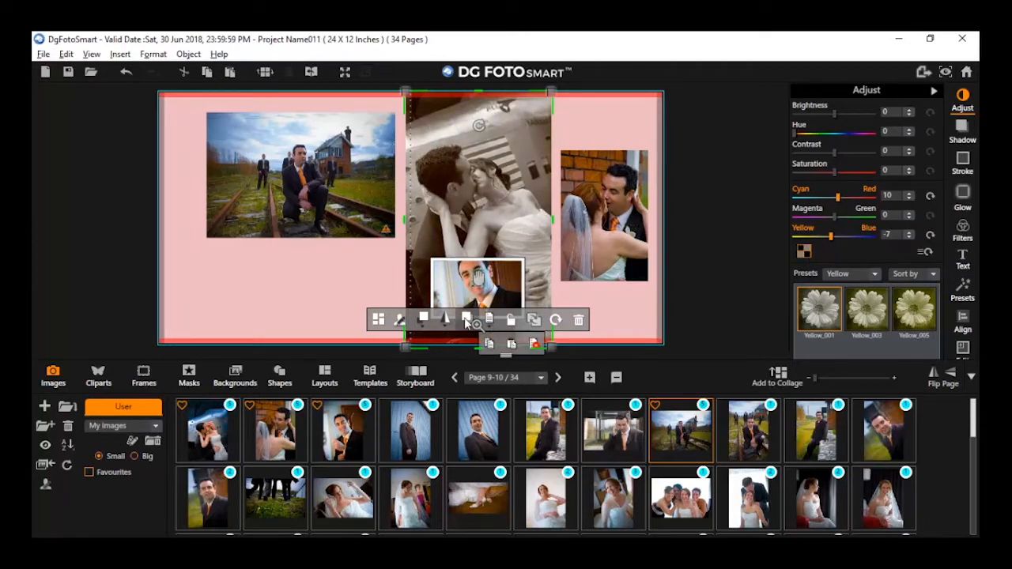
{"action": "left_click", "coordinate": [466, 319]}
{"action": "left_click", "coordinate": [499, 342]}
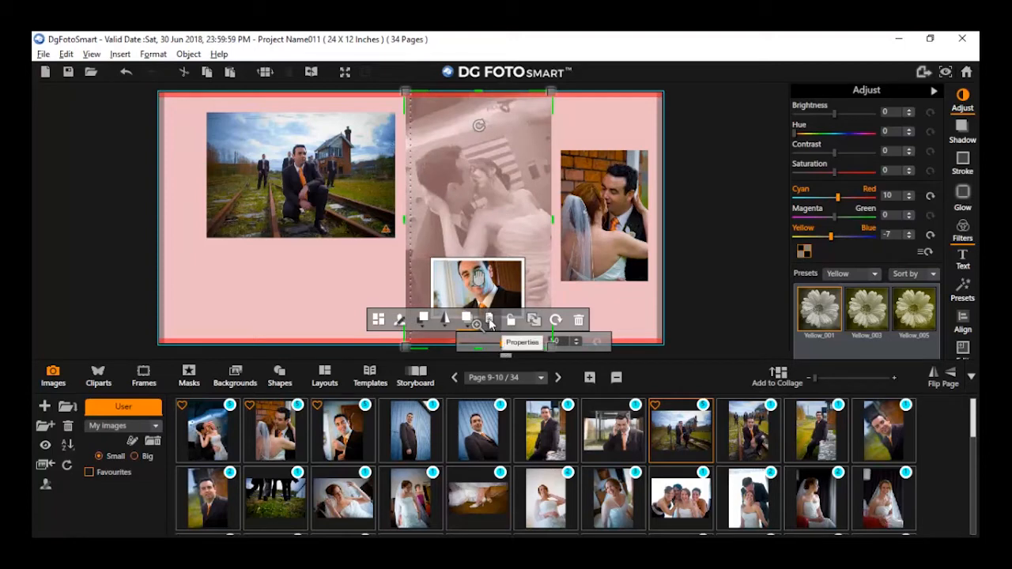
Apply the kissing couple photo's copied properties to the railway photo and reduce the railway photo's size
{"action": "left_click", "coordinate": [331, 189]}
{"action": "left_click_drag", "start_coordinate": [331, 190], "coordinate": [323, 208]}
{"action": "left_click_drag", "start_coordinate": [382, 253], "coordinate": [339, 216]}
Apply the round beige frame to the railway photo on the left page
{"action": "left_click", "coordinate": [144, 375]}
{"action": "left_click_drag", "start_coordinate": [743, 437], "coordinate": [293, 188]}
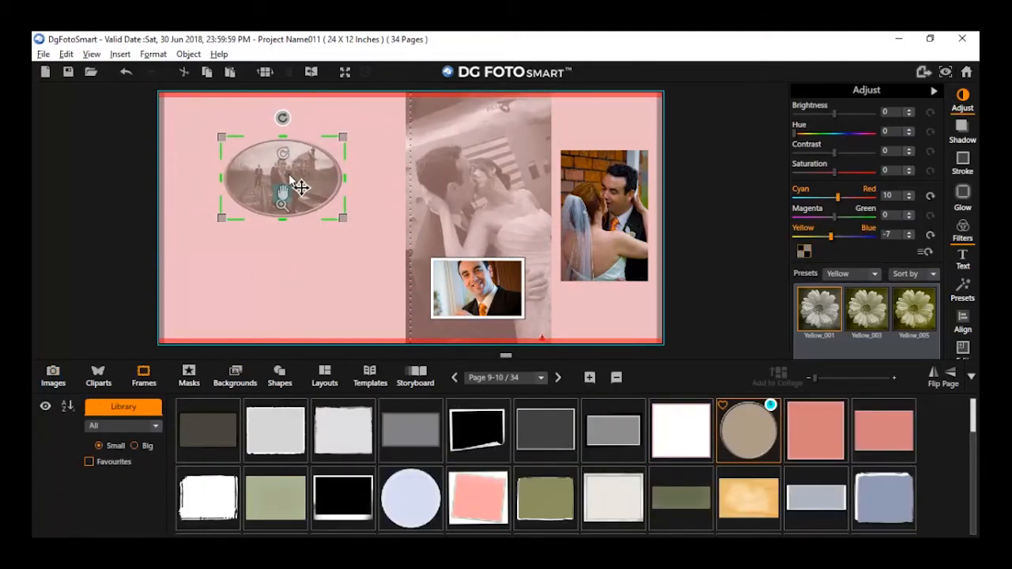
{"action": "left_click", "coordinate": [278, 297]}
Add the gold glitter hearts clipart and position it below the oval railway photo
{"action": "left_click", "coordinate": [98, 376]}
{"action": "double_click", "coordinate": [842, 430]}
{"action": "left_click_drag", "start_coordinate": [409, 219], "coordinate": [278, 267]}
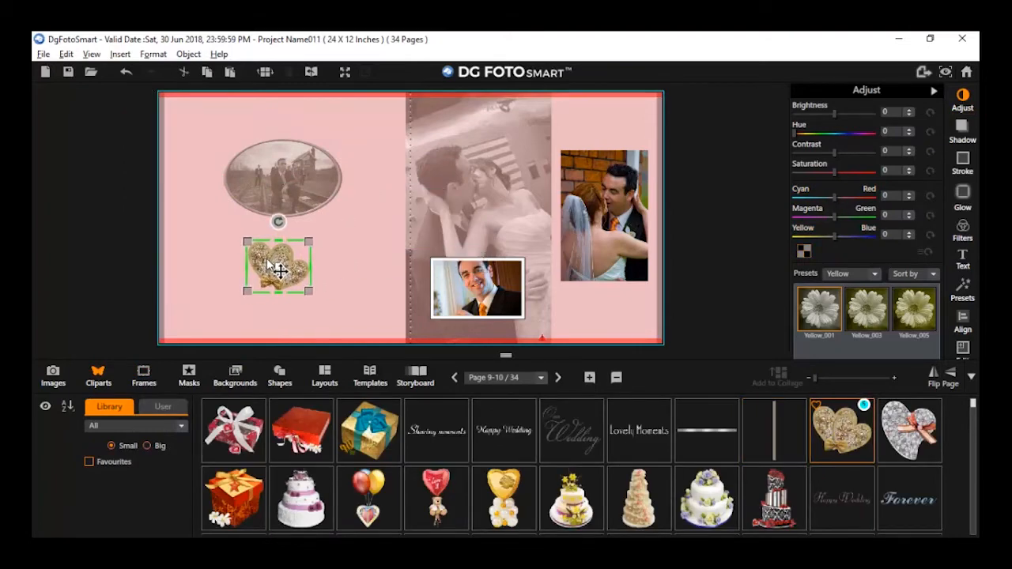
Give the hearts clipart a white outer glow of 147, make it slightly smaller and move it lower on the page
{"action": "left_click", "coordinate": [961, 198]}
{"action": "left_click_drag", "start_coordinate": [797, 142], "coordinate": [839, 146]}
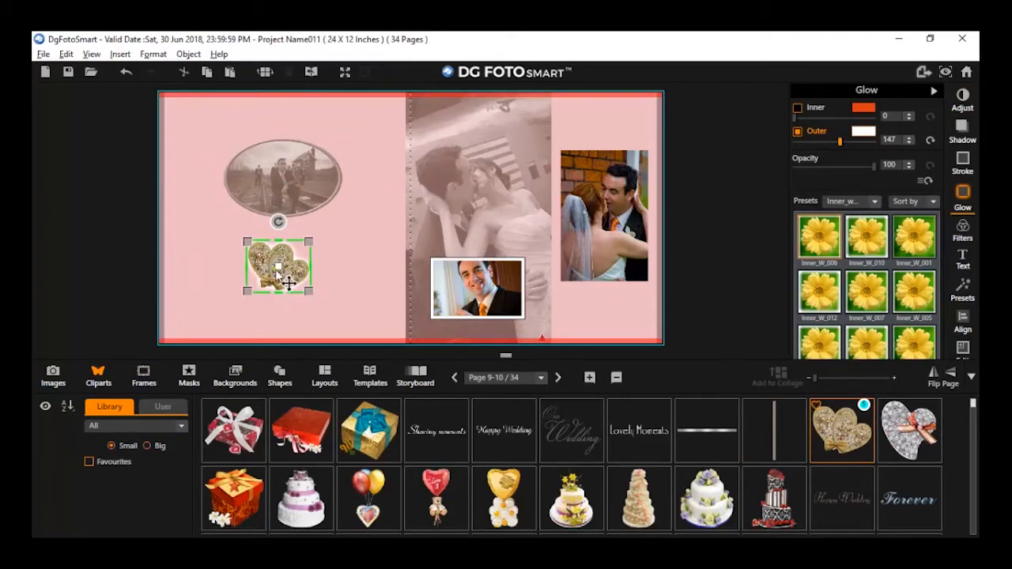
{"action": "left_click_drag", "start_coordinate": [308, 291], "coordinate": [290, 313]}
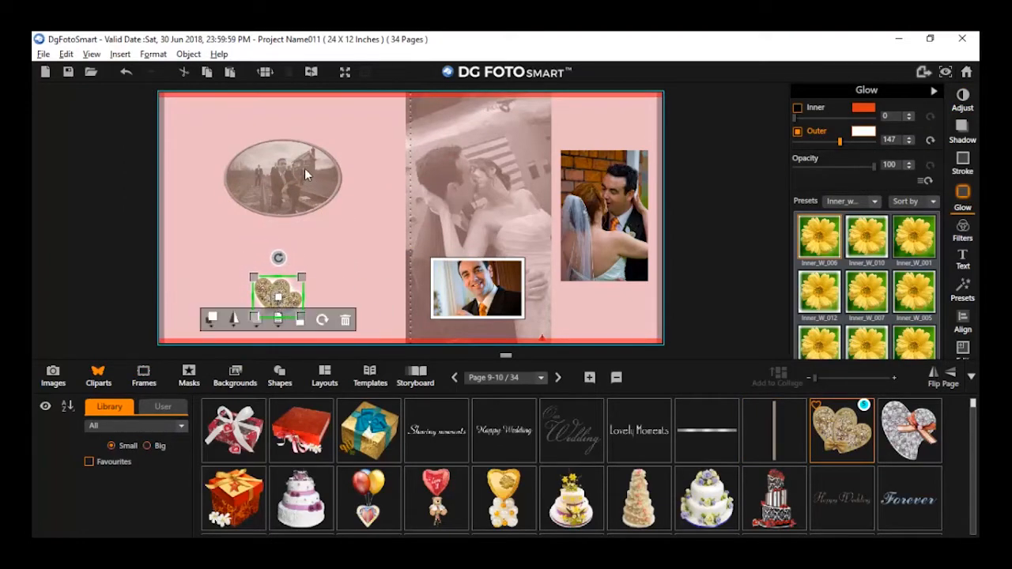
Group the oval photo with the hearts clipart and centre them vertically in the safe area
{"action": "left_click", "coordinate": [304, 169], "text": "shift"}
{"action": "left_click", "coordinate": [962, 320]}
{"action": "left_click", "coordinate": [285, 317]}
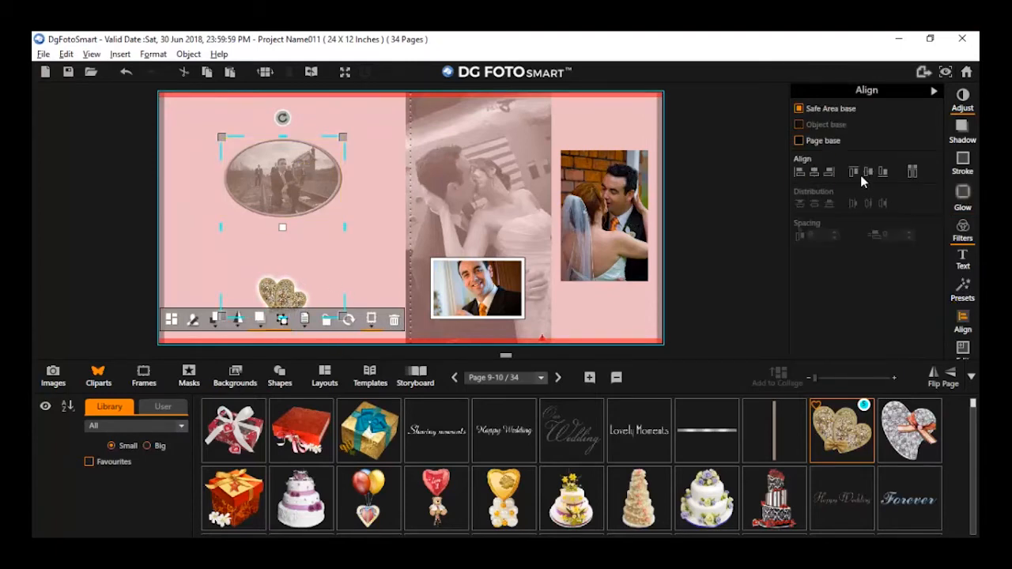
{"action": "left_click", "coordinate": [866, 173]}
{"action": "left_click", "coordinate": [378, 245]}
Apply the rough-edged rectangular mask to the brick-wall embrace photo and nudge the photo slightly
{"action": "left_click", "coordinate": [618, 204]}
{"action": "left_click", "coordinate": [191, 375]}
{"action": "double_click", "coordinate": [446, 430]}
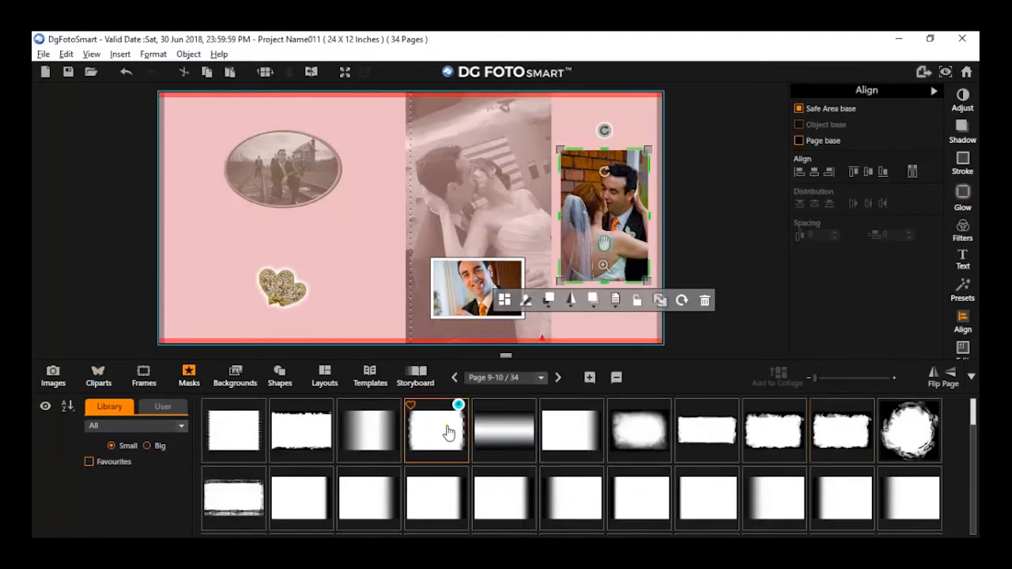
{"action": "left_click_drag", "start_coordinate": [632, 220], "coordinate": [627, 223]}
{"action": "left_click", "coordinate": [583, 325]}
{"action": "left_click", "coordinate": [600, 209]}
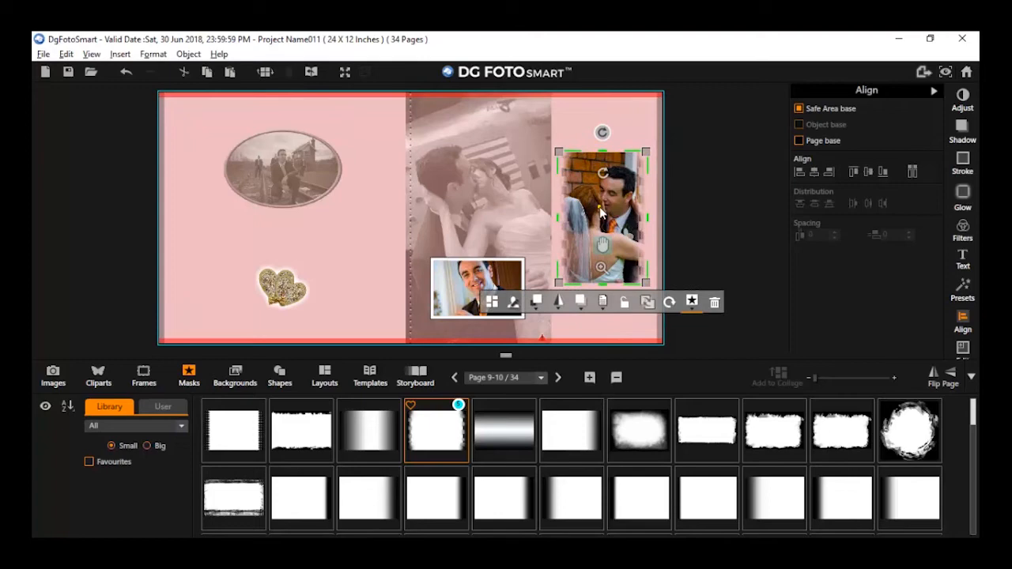
Add the text "WEDDING" above the brick-wall embrace photo
{"action": "left_click", "coordinate": [963, 258]}
{"action": "left_click", "coordinate": [289, 169]}
{"action": "left_click", "coordinate": [605, 150]}
{"action": "type", "text": "W"}
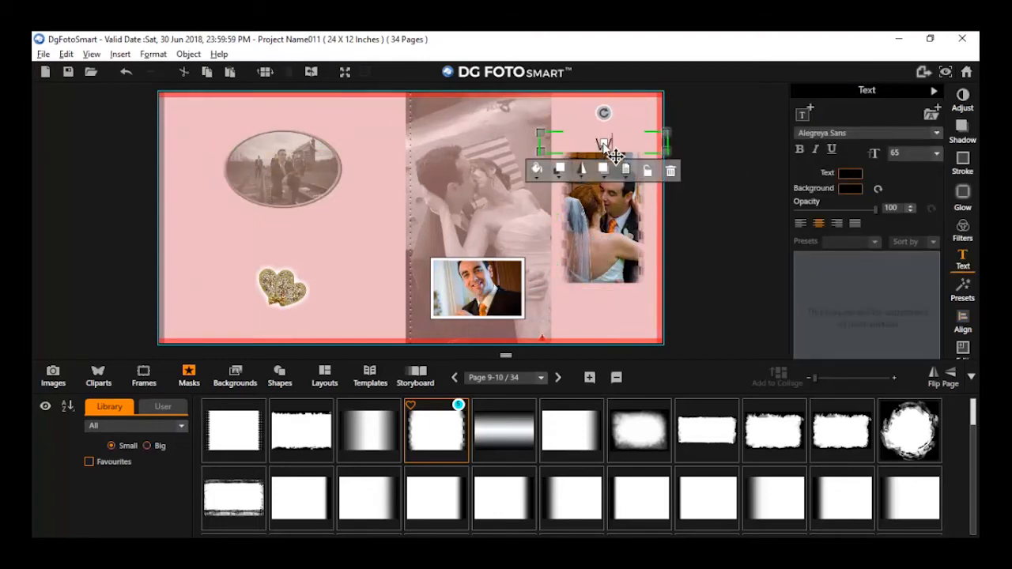
{"action": "type", "text": "edi"}
{"action": "type", "text": "ING"}
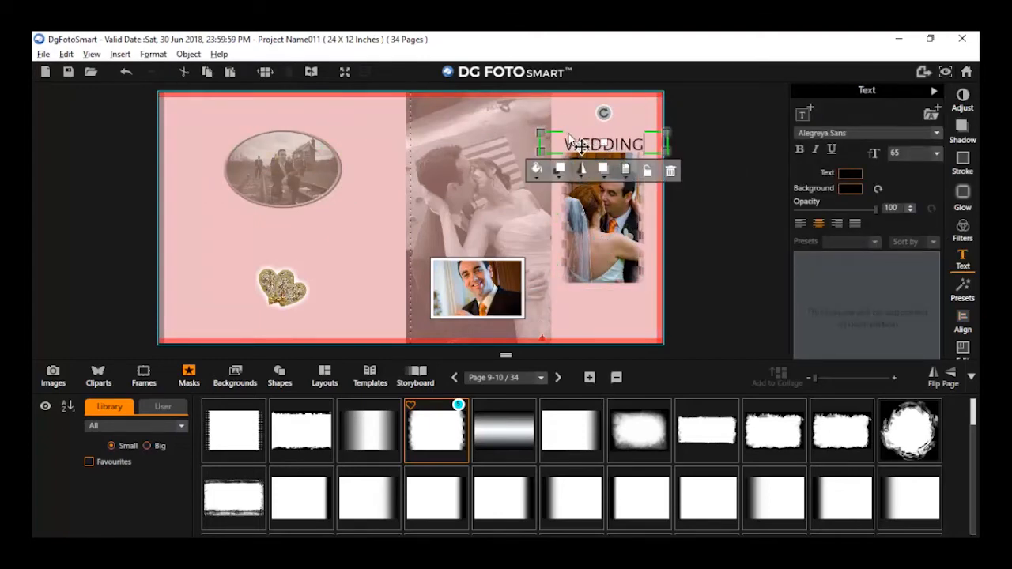
Set the WEDDING text to the Crushed font at size 70 and nudge it closer to the photo
{"action": "left_click", "coordinate": [827, 134]}
{"action": "scroll", "coordinate": [822, 179], "scroll_direction": "down", "scroll_amount": 5}
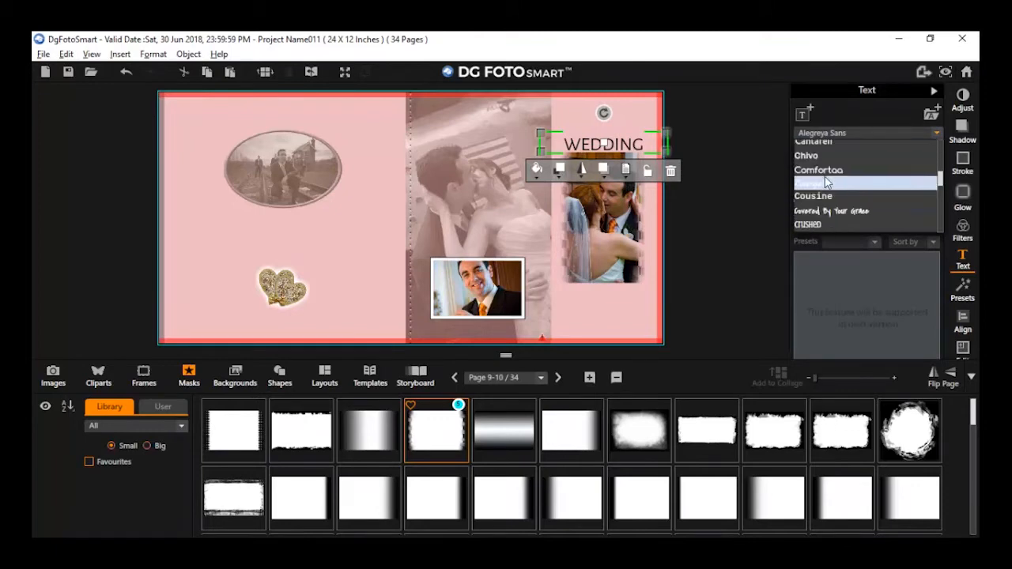
{"action": "left_click", "coordinate": [822, 179]}
{"action": "key", "text": "BackSpace"}
{"action": "key", "text": "BackSpace"}
{"action": "type", "text": "70"}
{"action": "key", "text": "Return"}
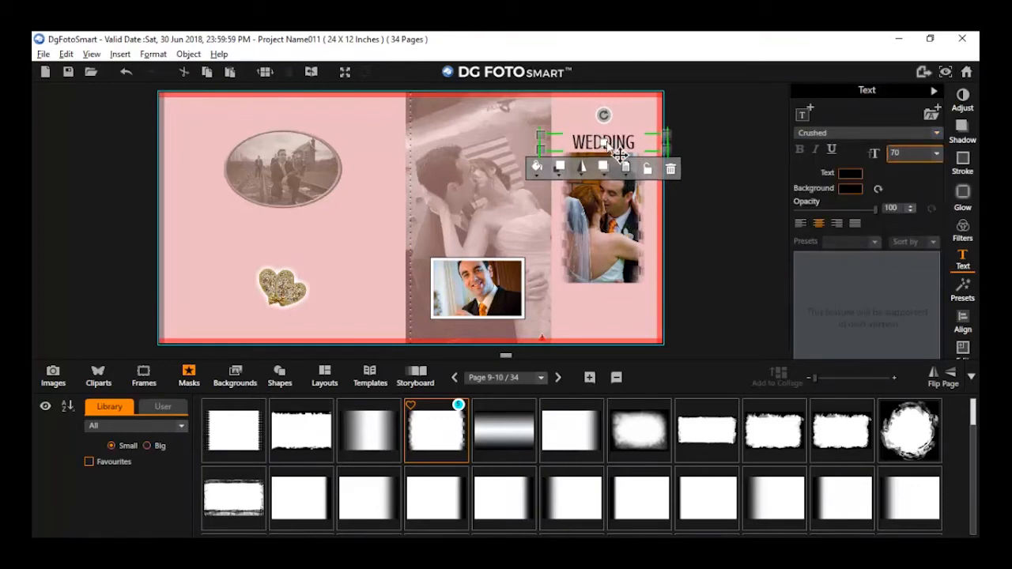
{"action": "left_click_drag", "start_coordinate": [621, 151], "coordinate": [622, 156]}
Add a text box below the brick-wall embrace photo and enter the couple's first names
{"action": "left_click", "coordinate": [633, 336]}
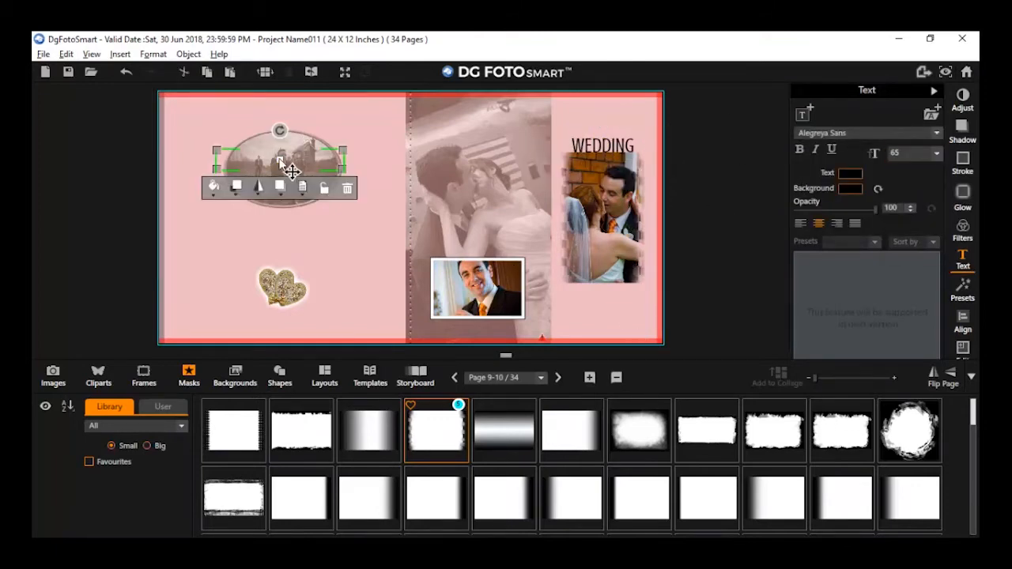
{"action": "left_click_drag", "start_coordinate": [289, 169], "coordinate": [617, 303]}
{"action": "type", "text": "Komal & Ryan"}
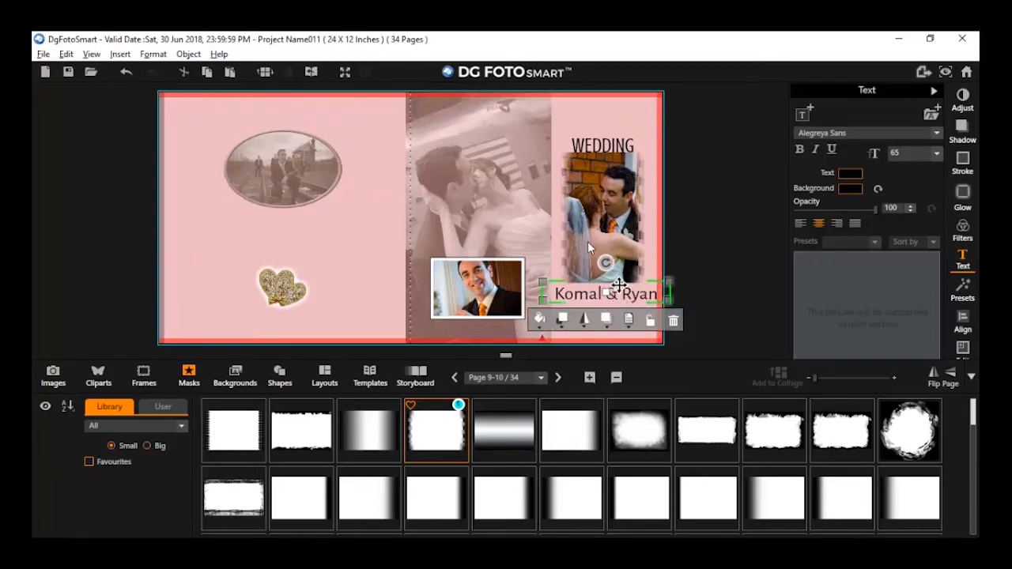
Set the couple's names to Archivo Narrow at size 40 and reposition them under the photo
{"action": "key", "text": "ctrl+a"}
{"action": "left_click", "coordinate": [838, 133]}
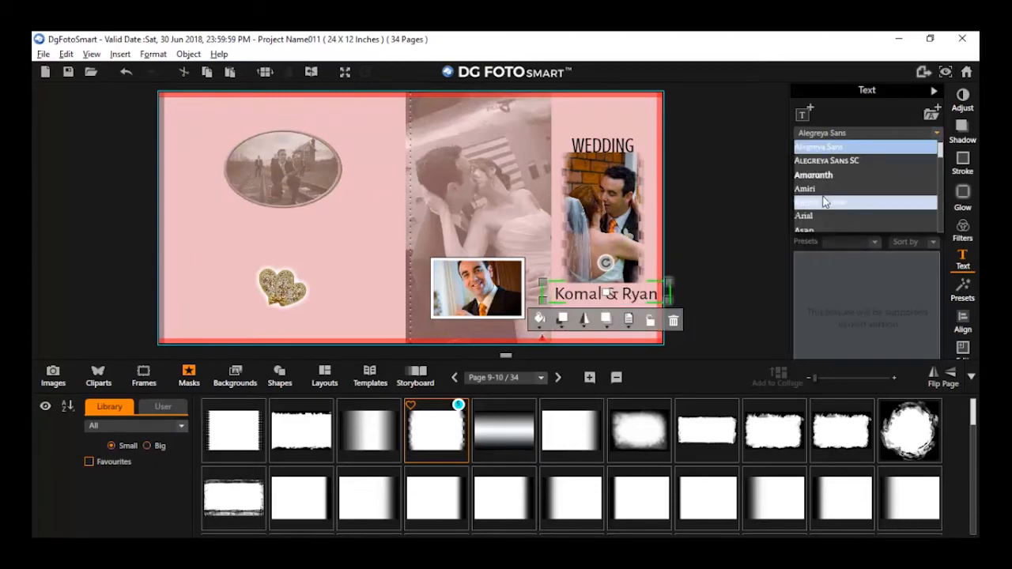
{"action": "left_click", "coordinate": [830, 201]}
{"action": "left_click", "coordinate": [905, 157]}
{"action": "type", "text": "40"}
{"action": "left_click", "coordinate": [906, 170]}
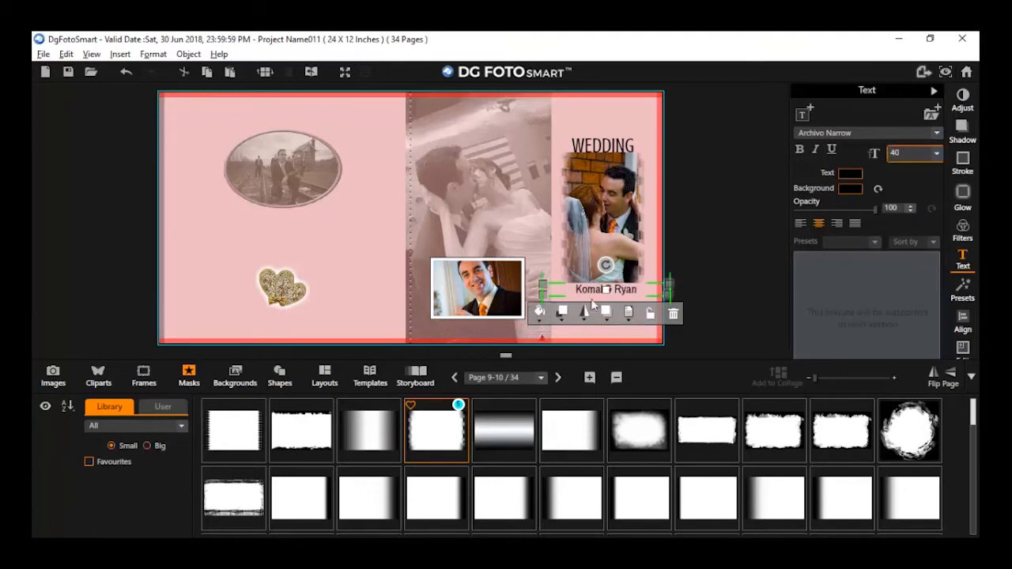
{"action": "left_click_drag", "start_coordinate": [616, 301], "coordinate": [608, 305]}
Duplicate the couple's names text and place the copy directly beneath the original
{"action": "left_click", "coordinate": [66, 54]}
{"action": "left_click", "coordinate": [85, 85]}
{"action": "key", "text": "ctrl+v"}
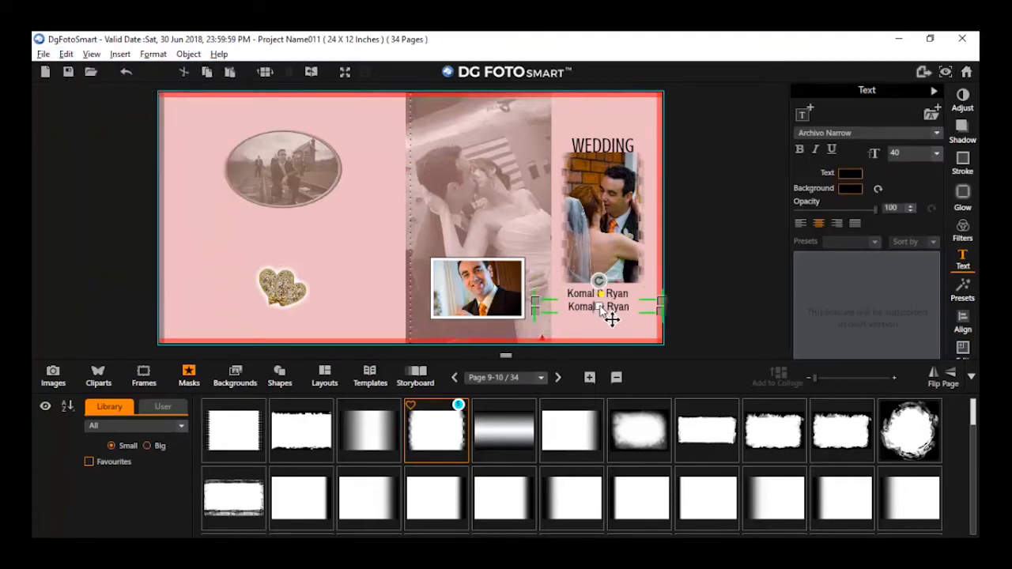
Replace the duplicated names line with 12th Jan 18 and centre the WEDDING heading, embrace photo and both captions vertically in the safe area
{"action": "type", "text": "15th"}
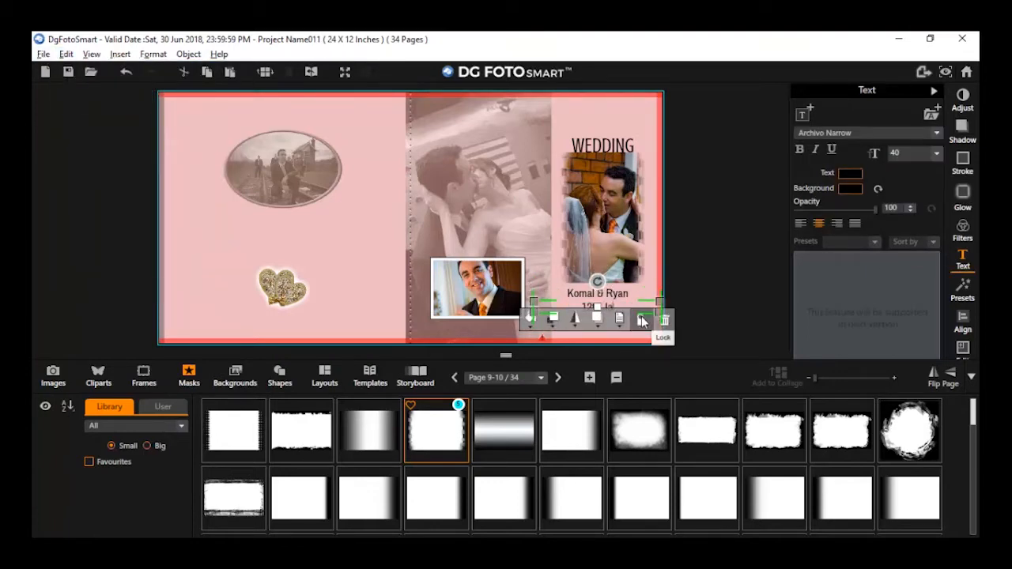
{"action": "left_click", "coordinate": [573, 290], "text": "ctrl"}
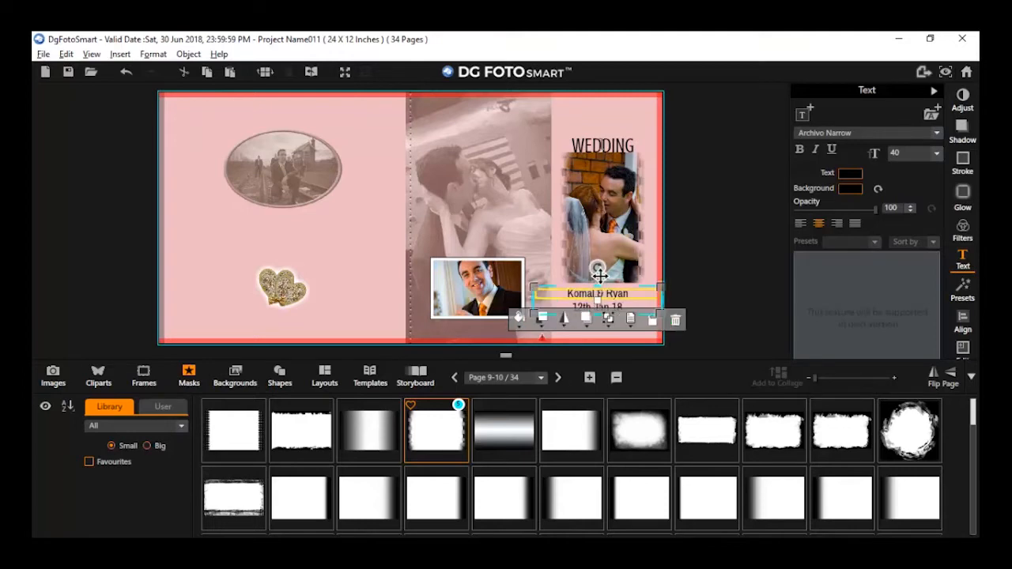
{"action": "left_click", "coordinate": [599, 141], "text": "ctrl"}
{"action": "left_click", "coordinate": [607, 207], "text": "ctrl"}
{"action": "left_click", "coordinate": [962, 322]}
{"action": "left_click", "coordinate": [601, 320]}
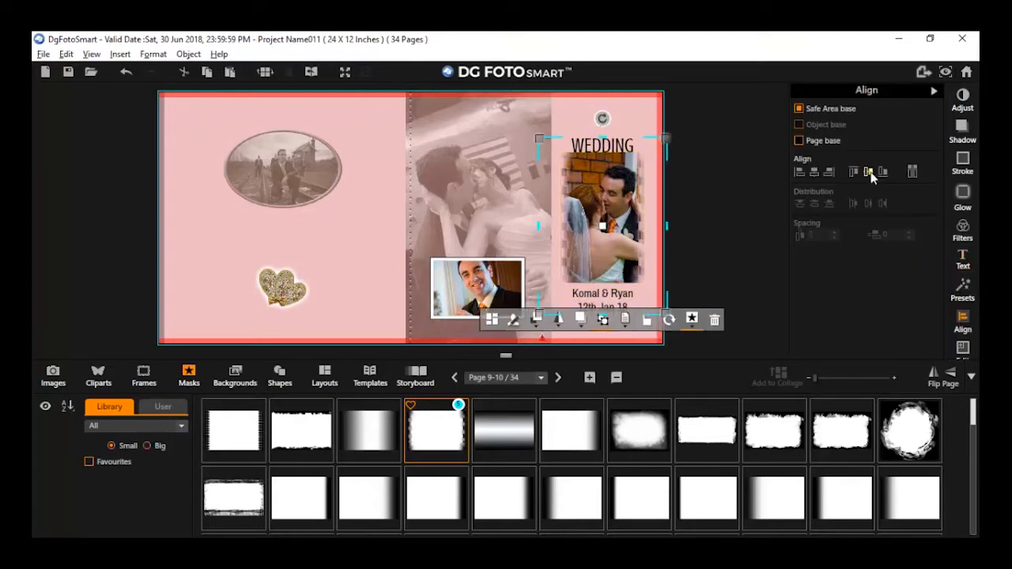
{"action": "left_click", "coordinate": [867, 171]}
{"action": "left_click", "coordinate": [652, 220]}
{"action": "left_click", "coordinate": [602, 298]}
{"action": "left_click", "coordinate": [604, 325]}
{"action": "left_click", "coordinate": [700, 265]}
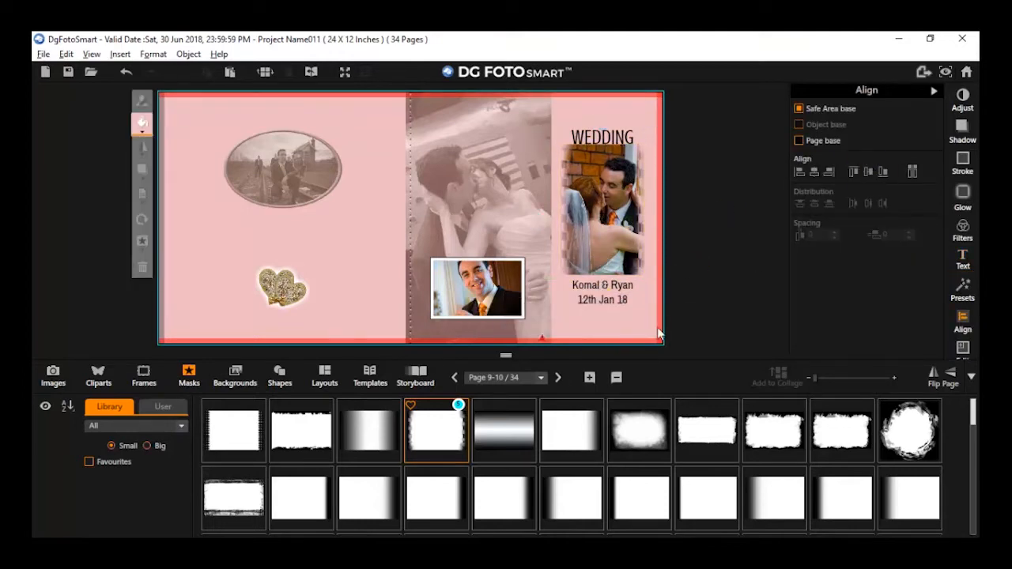
Nudge the couple's names and the date line up together, closer to the embrace photo
{"action": "left_click", "coordinate": [615, 300]}
{"action": "left_click", "coordinate": [623, 286], "text": "ctrl"}
{"action": "key", "text": "Up"}
{"action": "key", "text": "Up"}
{"action": "key", "text": "Up"}
{"action": "key", "text": "Up"}
{"action": "left_click", "coordinate": [593, 123]}
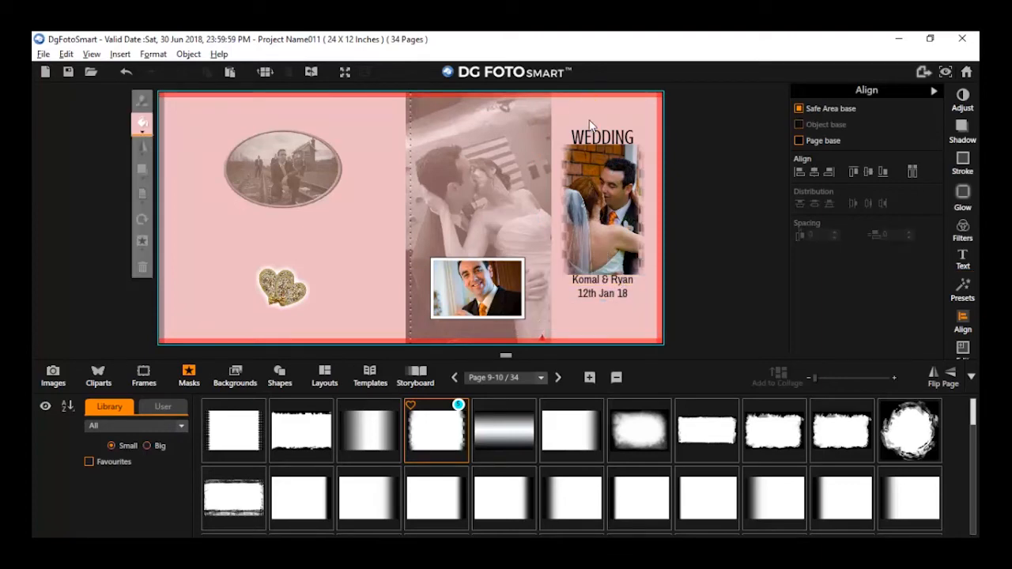
Draw a rectangle covering the strip beside the large tinted photo and send it behind the embrace photo and its text
{"action": "left_click", "coordinate": [273, 373]}
{"action": "left_click", "coordinate": [45, 425]}
{"action": "left_click_drag", "start_coordinate": [422, 224], "coordinate": [657, 331]}
{"action": "left_click", "coordinate": [563, 320]}
{"action": "left_click", "coordinate": [585, 341]}
Set the rectangle's fill colour to white
{"action": "left_click", "coordinate": [543, 320]}
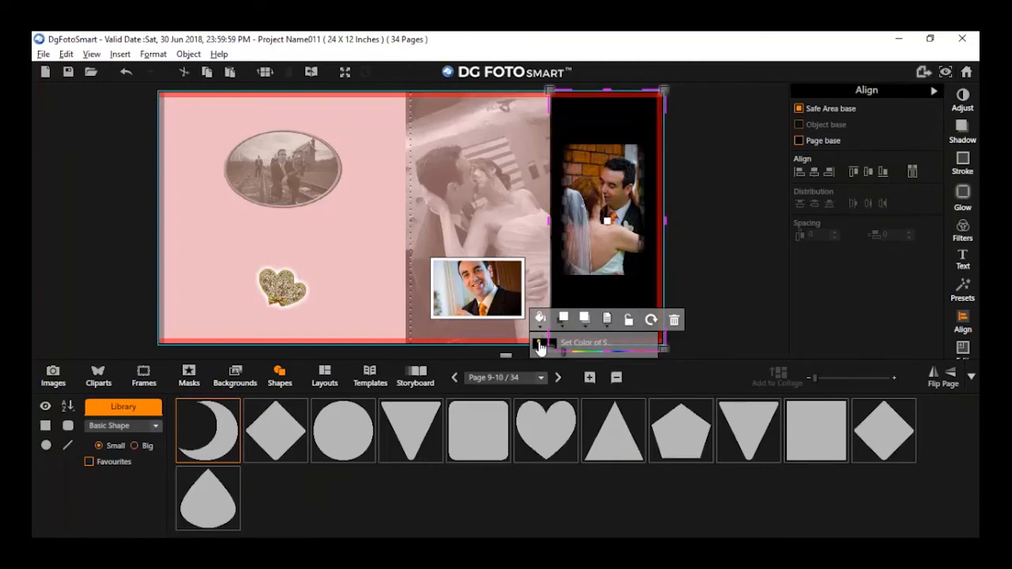
{"action": "left_click", "coordinate": [542, 343]}
{"action": "left_click", "coordinate": [589, 245]}
{"action": "left_click_drag", "start_coordinate": [577, 190], "coordinate": [286, 106]}
{"action": "left_click", "coordinate": [314, 319]}
{"action": "left_click", "coordinate": [117, 188]}
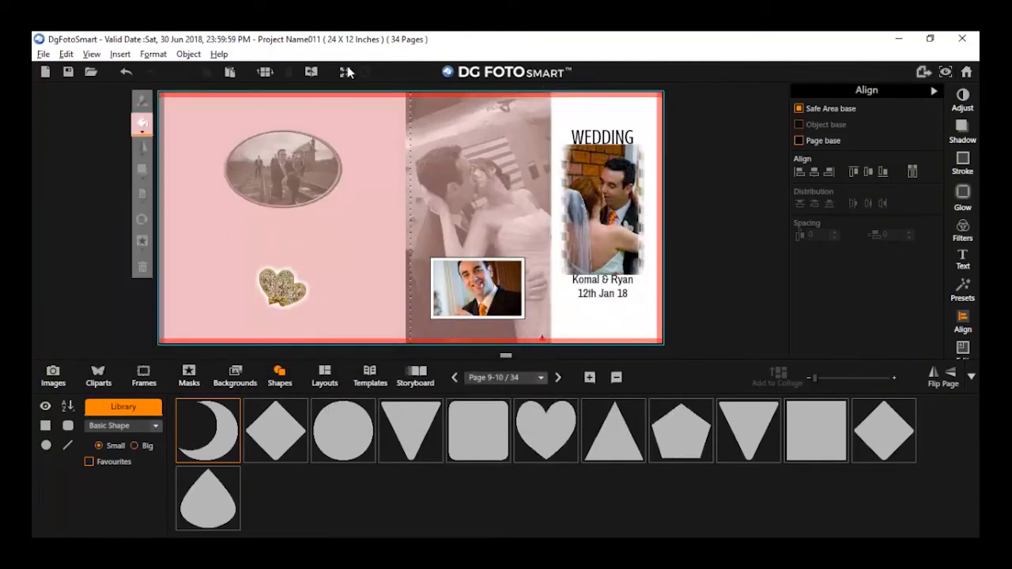
Create a new user template folder named My Template
{"action": "left_click", "coordinate": [370, 377]}
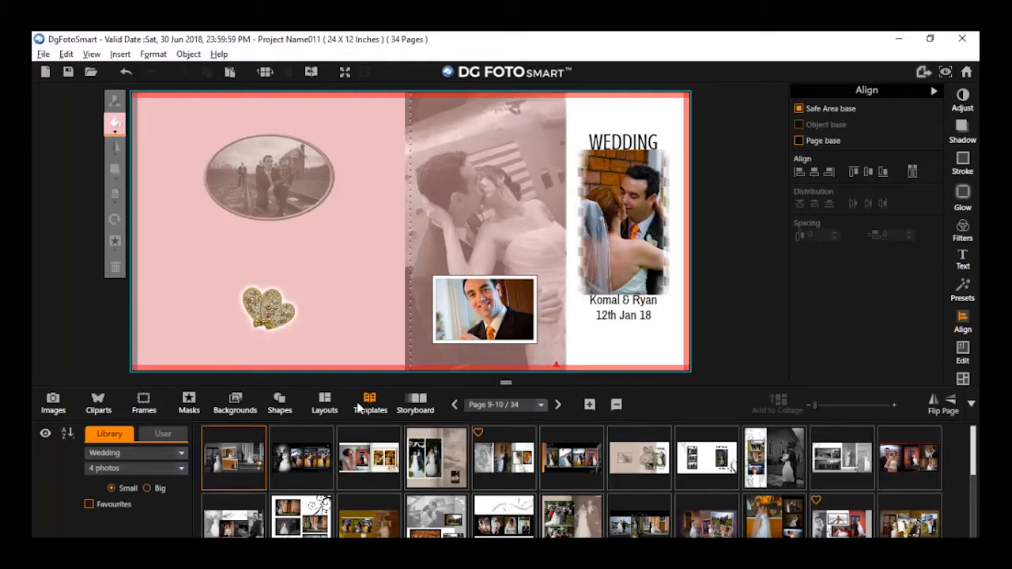
{"action": "left_click", "coordinate": [164, 436]}
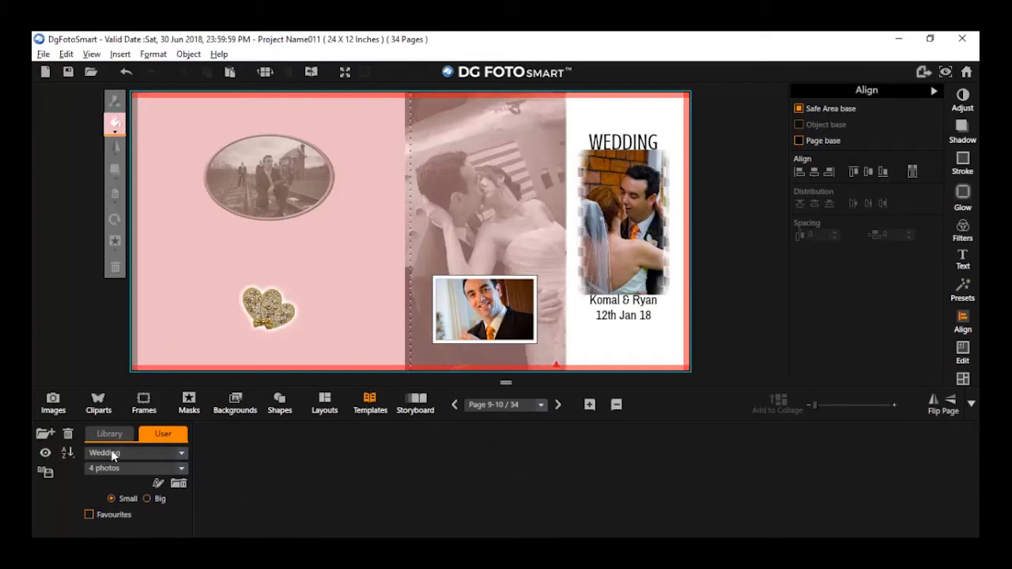
{"action": "left_click", "coordinate": [45, 434]}
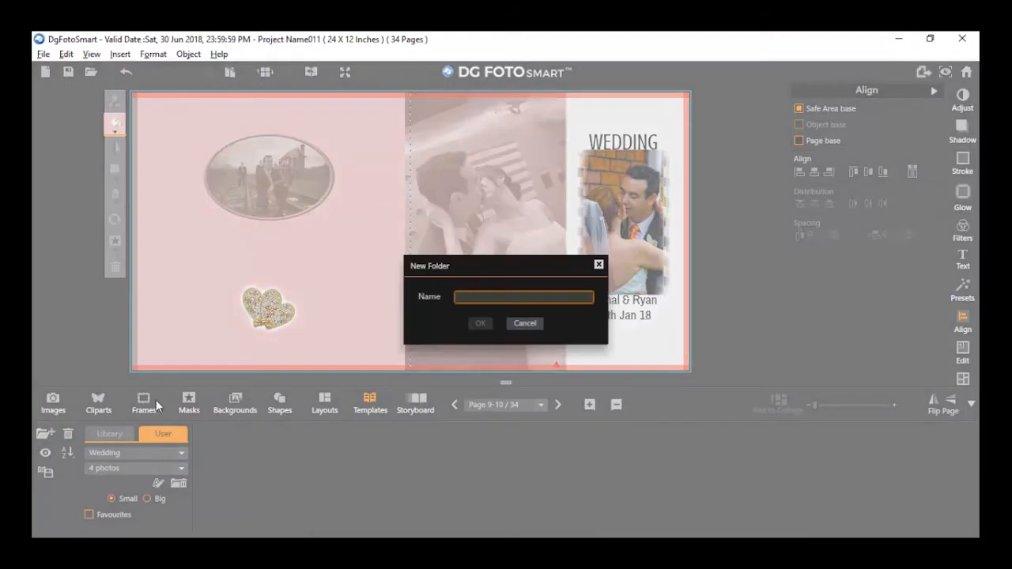
{"action": "type", "text": "My Template"}
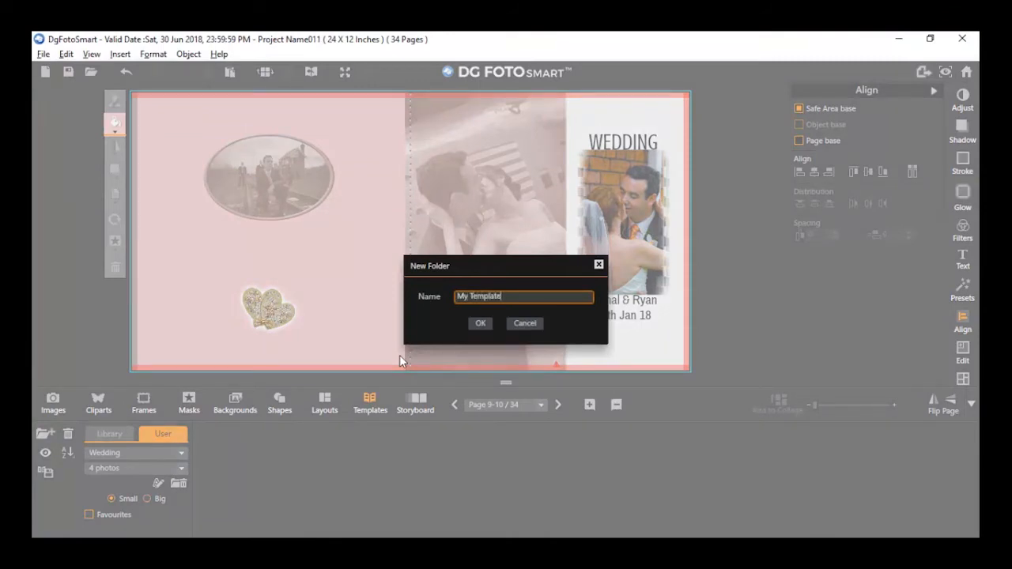
{"action": "left_click", "coordinate": [481, 324]}
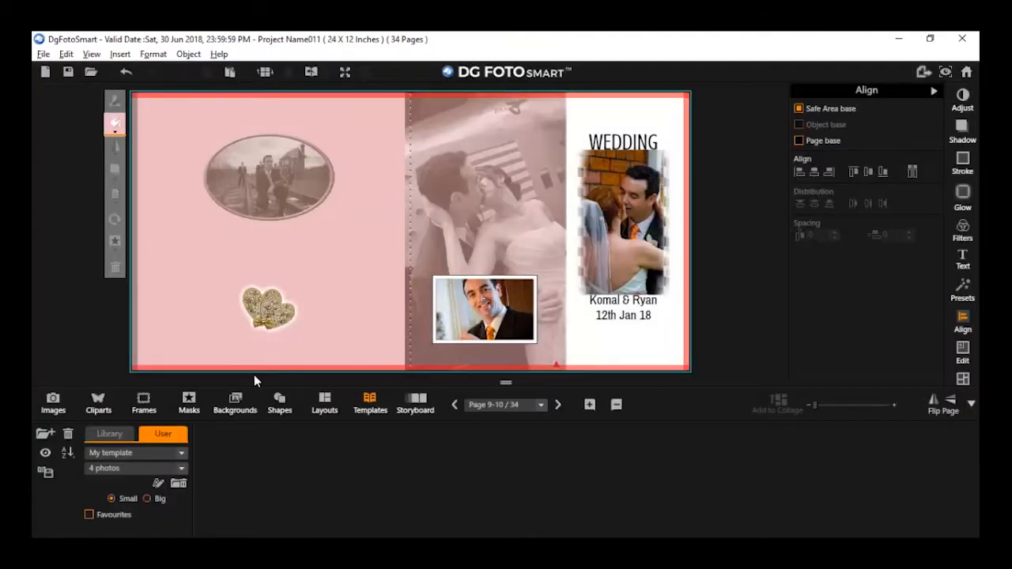
Save the current spread as a template named 001 in the My template category
{"action": "left_click", "coordinate": [45, 472]}
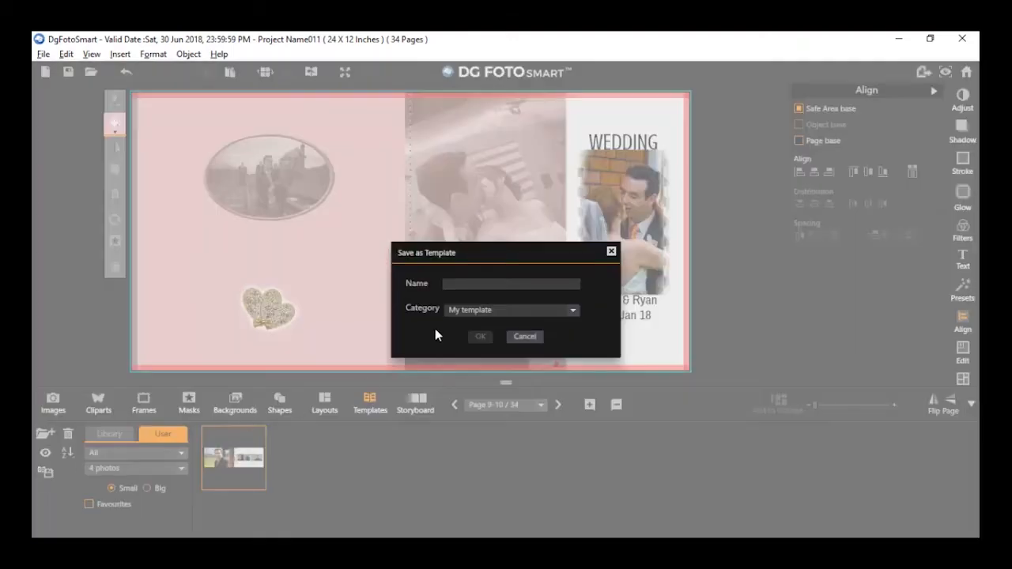
{"action": "left_click", "coordinate": [473, 310]}
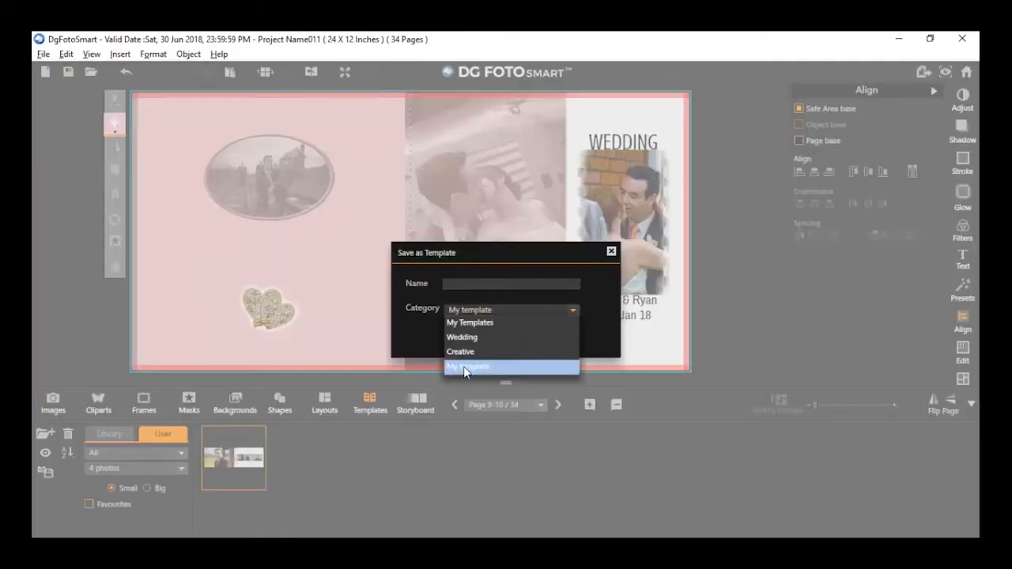
{"action": "left_click", "coordinate": [463, 365]}
{"action": "left_click", "coordinate": [465, 283]}
{"action": "type", "text": "001"}
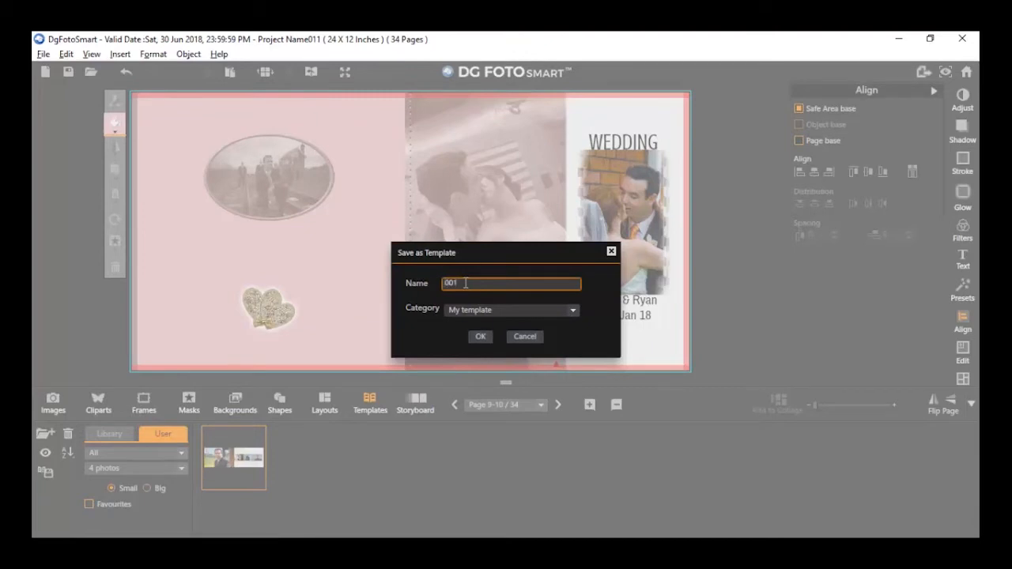
{"action": "left_click", "coordinate": [483, 336]}
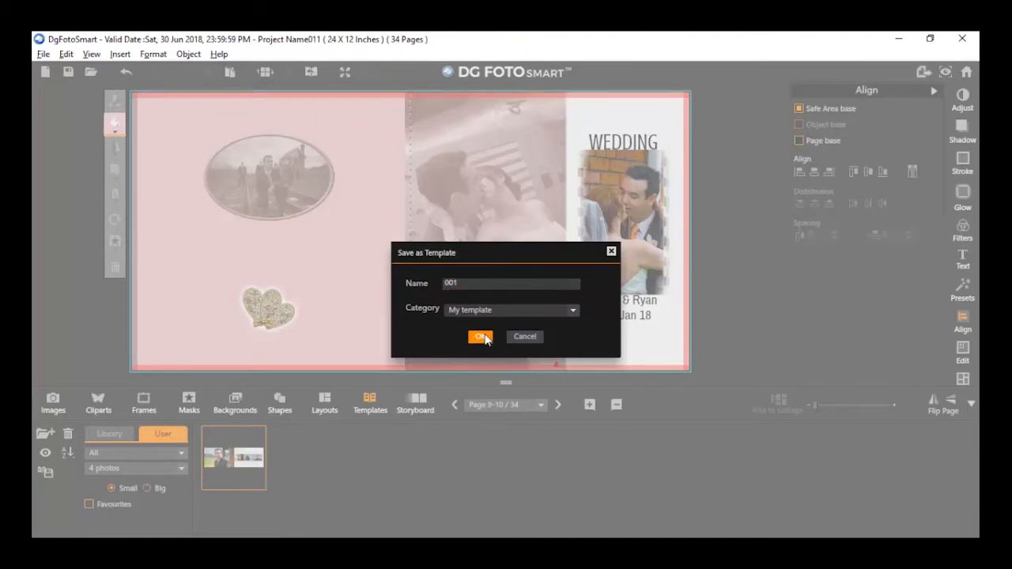
{"action": "left_click", "coordinate": [481, 337]}
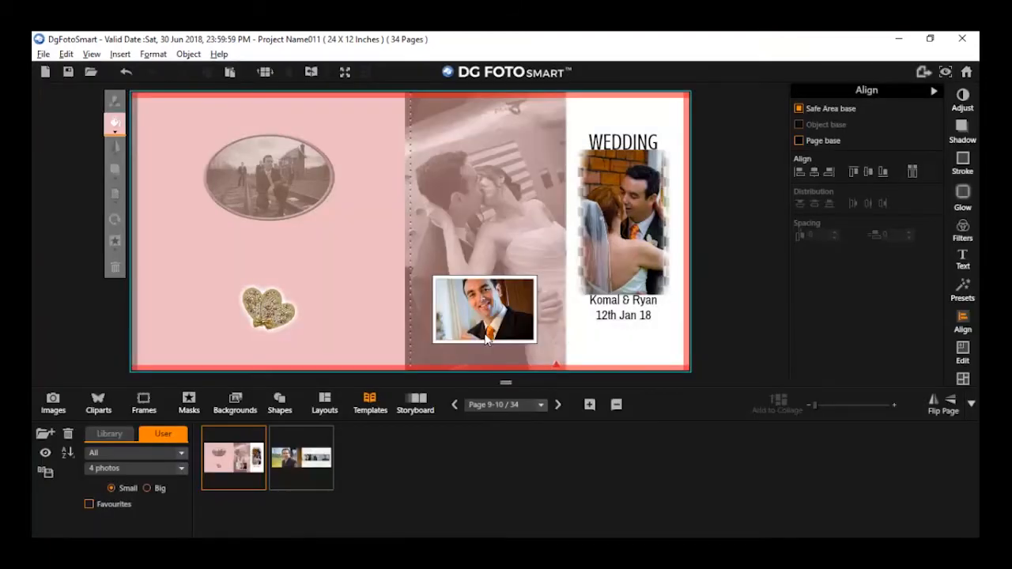
Show the user templates in the My template category and apply the saved one to a newly added blank spread
{"action": "left_click", "coordinate": [132, 465]}
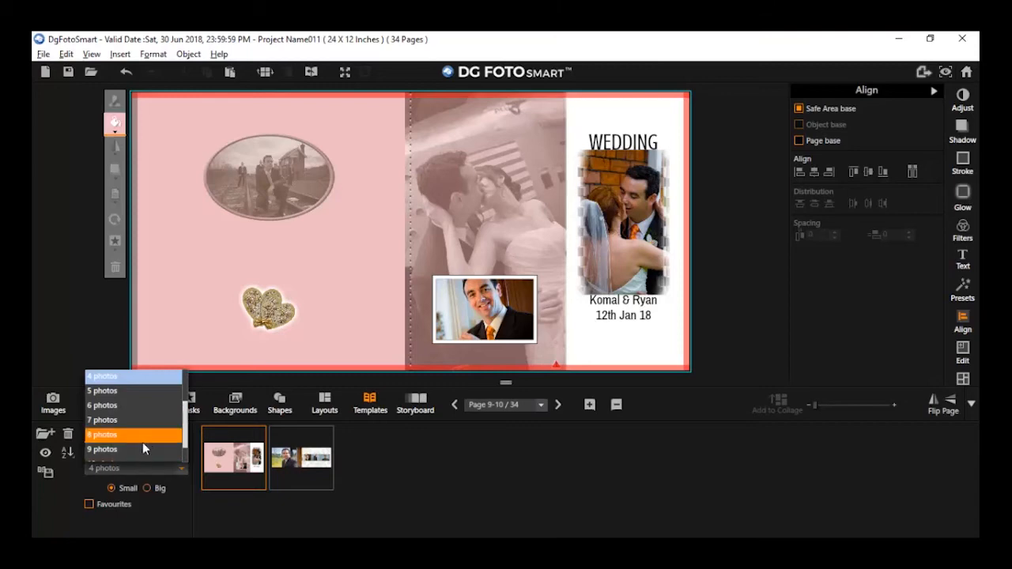
{"action": "left_click", "coordinate": [111, 403]}
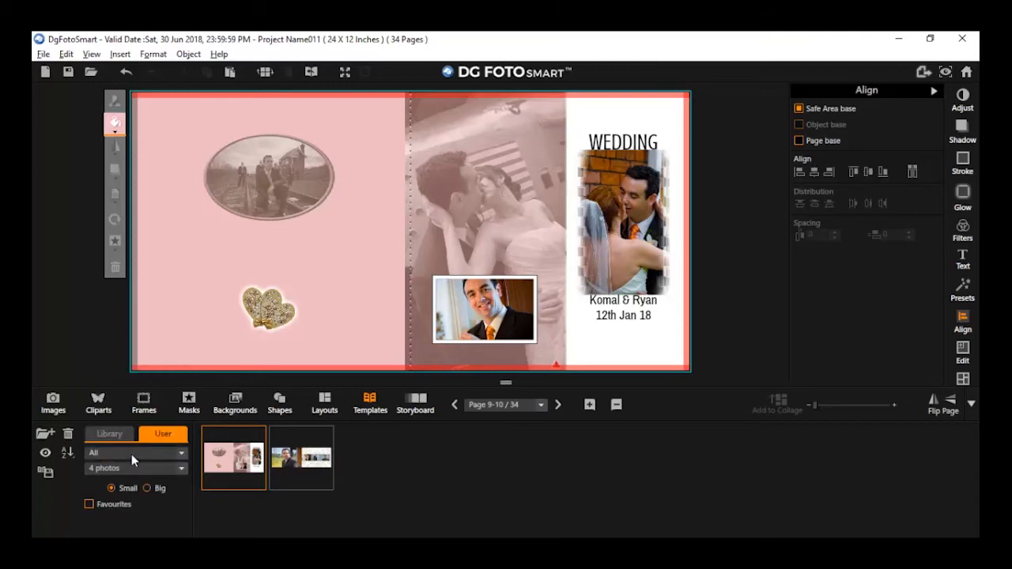
{"action": "left_click", "coordinate": [132, 453]}
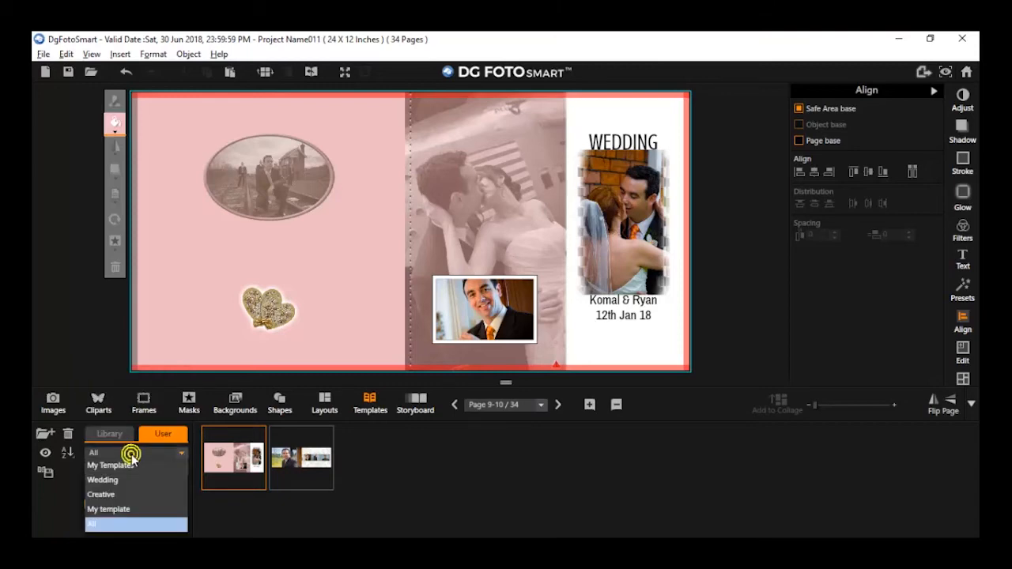
{"action": "left_click", "coordinate": [135, 511]}
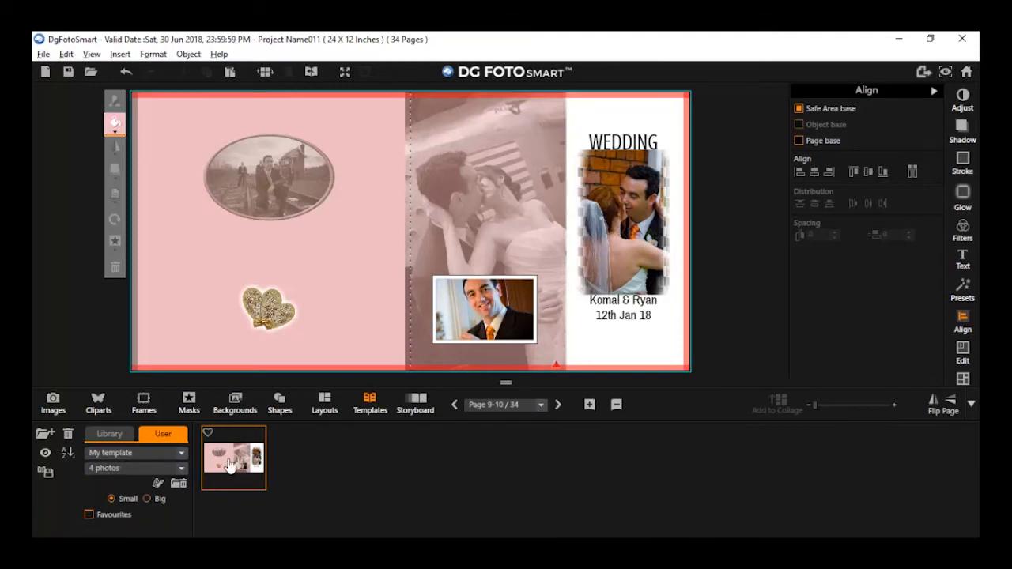
{"action": "left_click", "coordinate": [589, 405]}
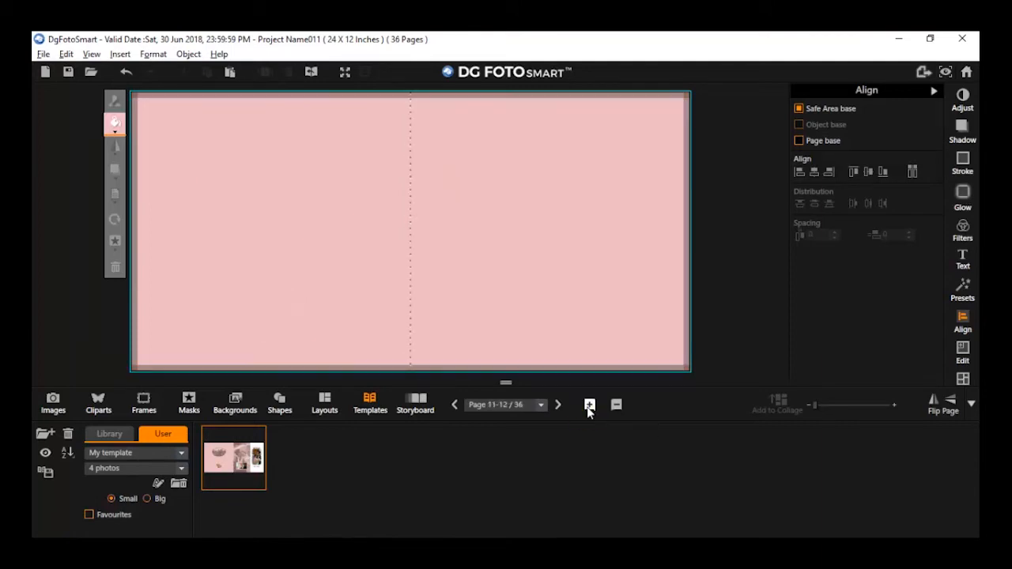
{"action": "double_click", "coordinate": [241, 467]}
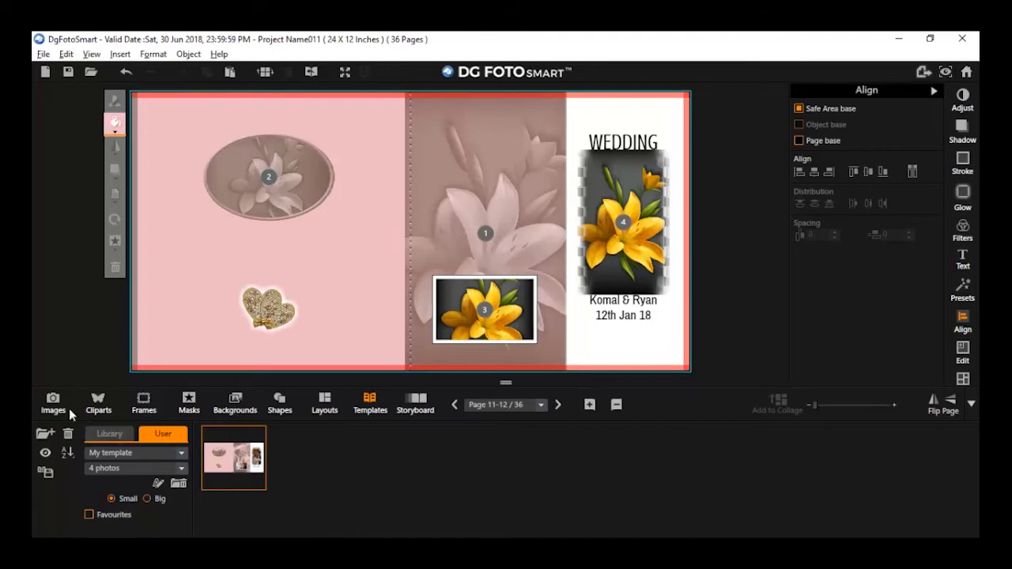
Fill the template's four photo placeholders with outdoor couple pictures from the Photos folder
{"action": "left_click", "coordinate": [53, 403]}
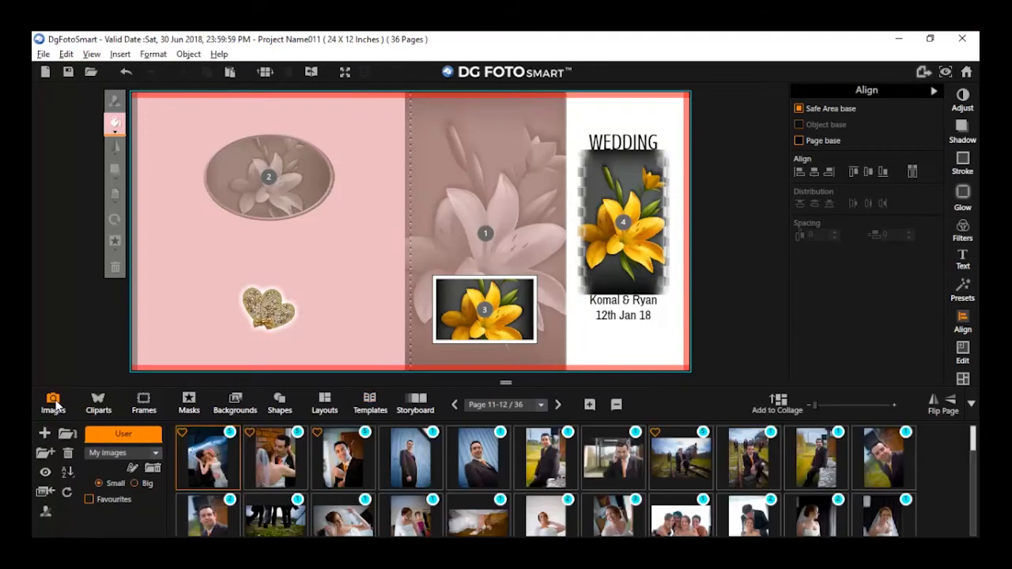
{"action": "left_click", "coordinate": [115, 456]}
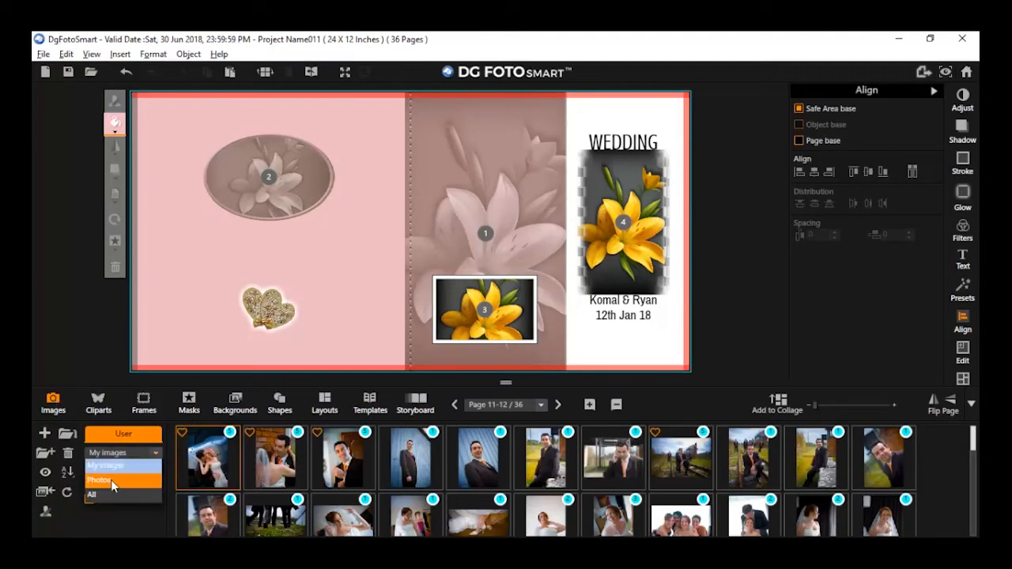
{"action": "left_click", "coordinate": [111, 479]}
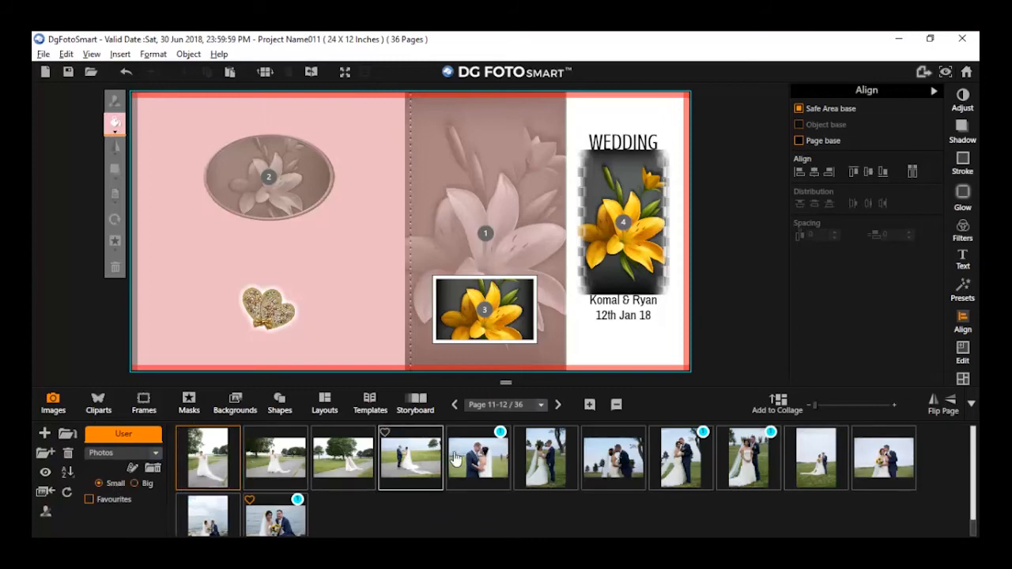
{"action": "left_click", "coordinate": [681, 467]}
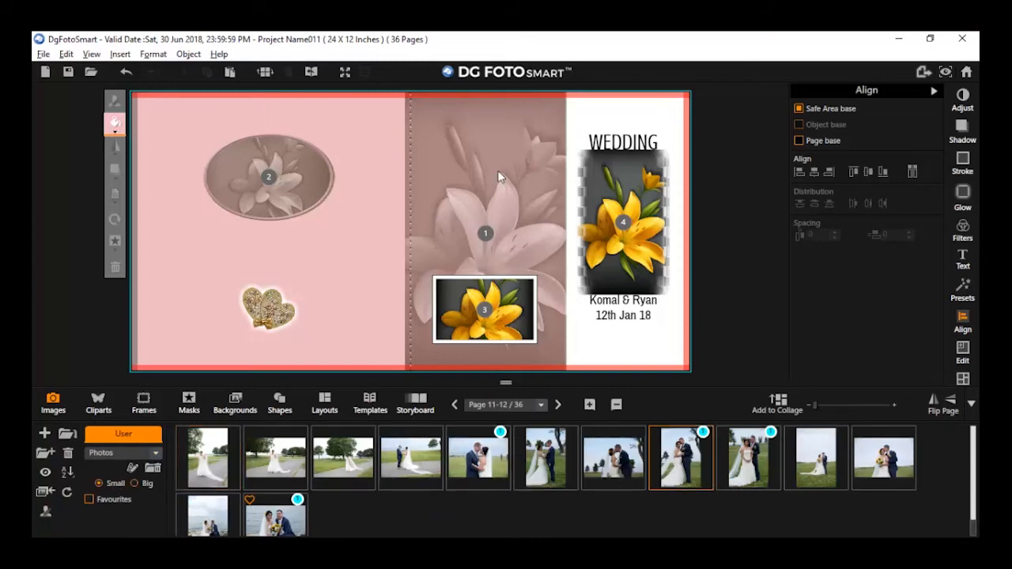
{"action": "double_click", "coordinate": [668, 458]}
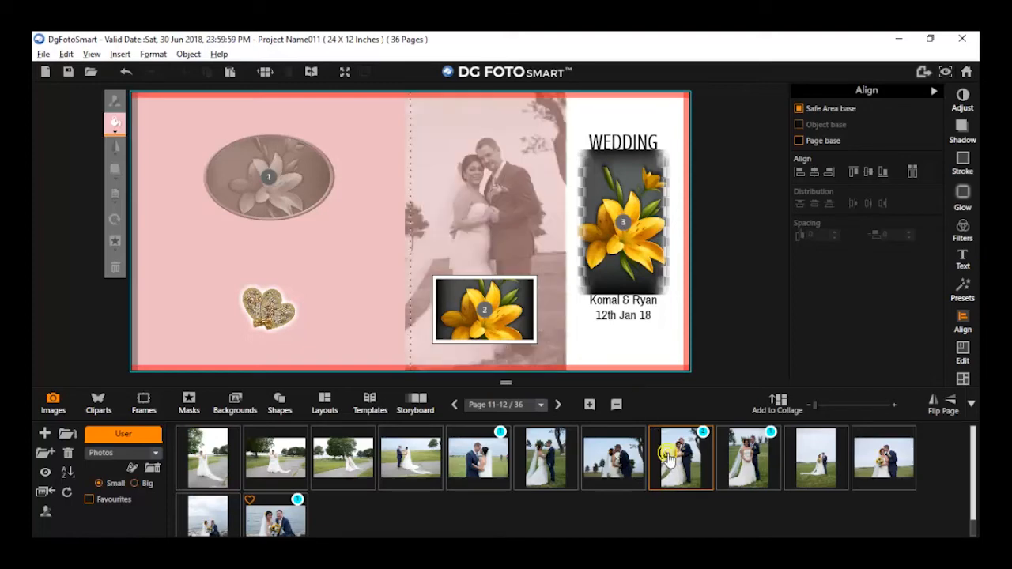
{"action": "double_click", "coordinate": [882, 466]}
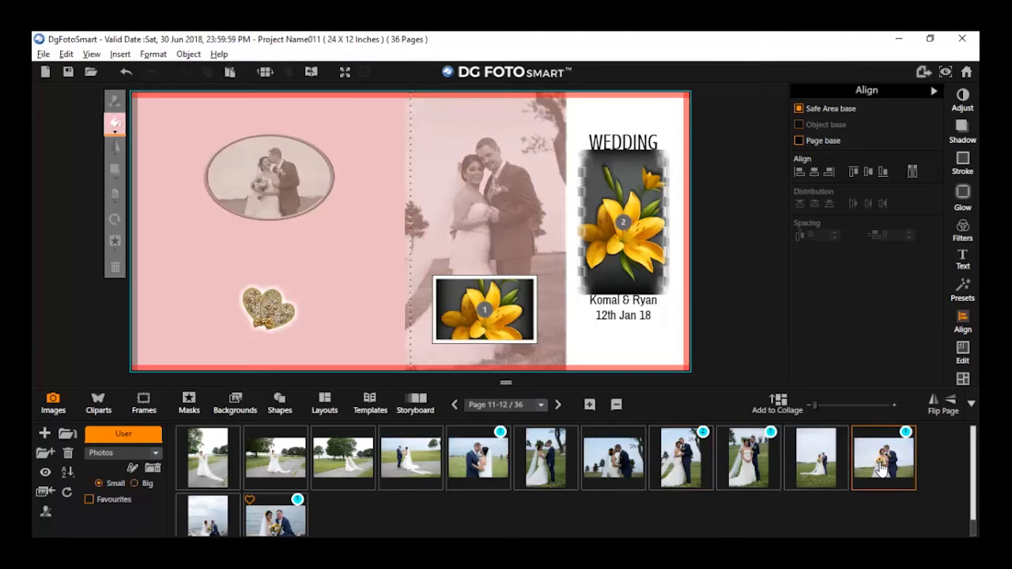
{"action": "double_click", "coordinate": [266, 527]}
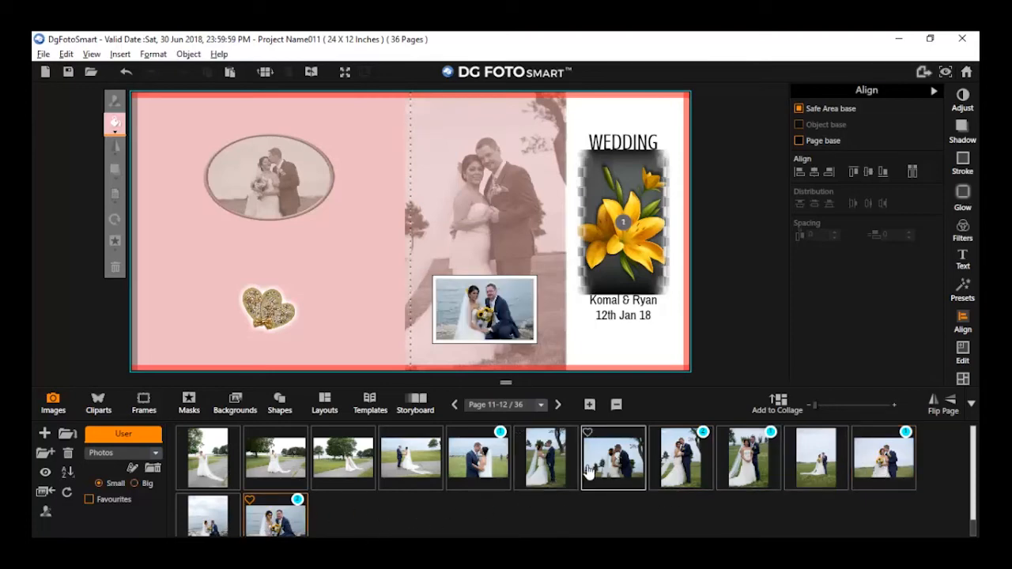
{"action": "double_click", "coordinate": [750, 459]}
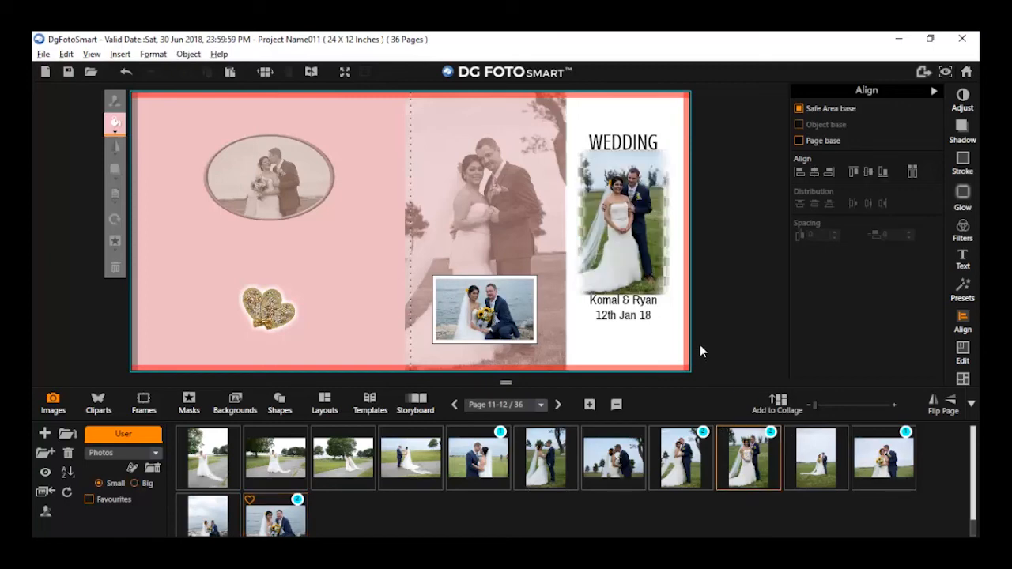
Enlarge the pictures inside the masked portrait, the large tinted photo and the oval frame so the couple fills each one
{"action": "left_click", "coordinate": [646, 258]}
{"action": "left_click_drag", "start_coordinate": [623, 280], "coordinate": [623, 274]}
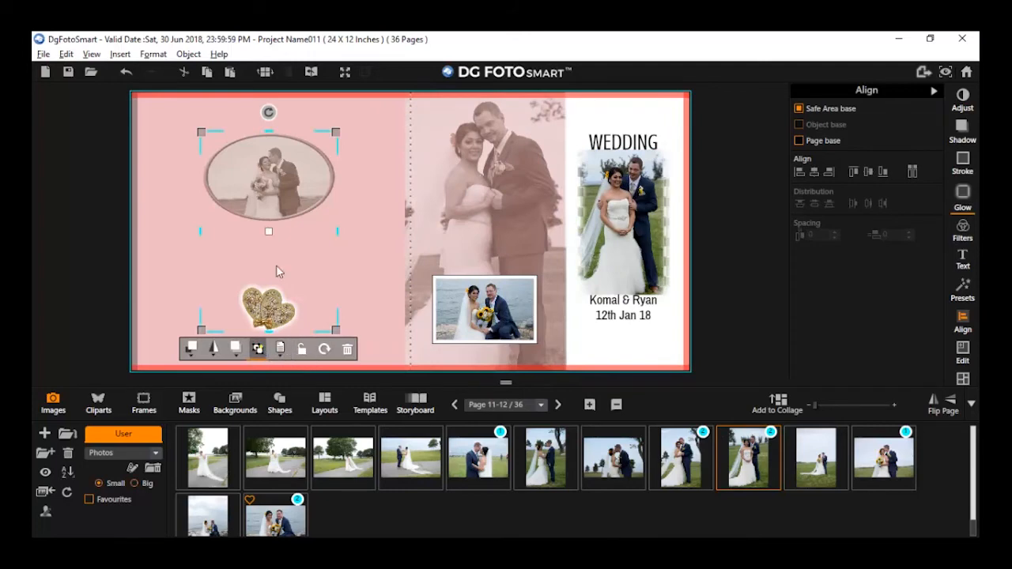
{"action": "left_click", "coordinate": [309, 174]}
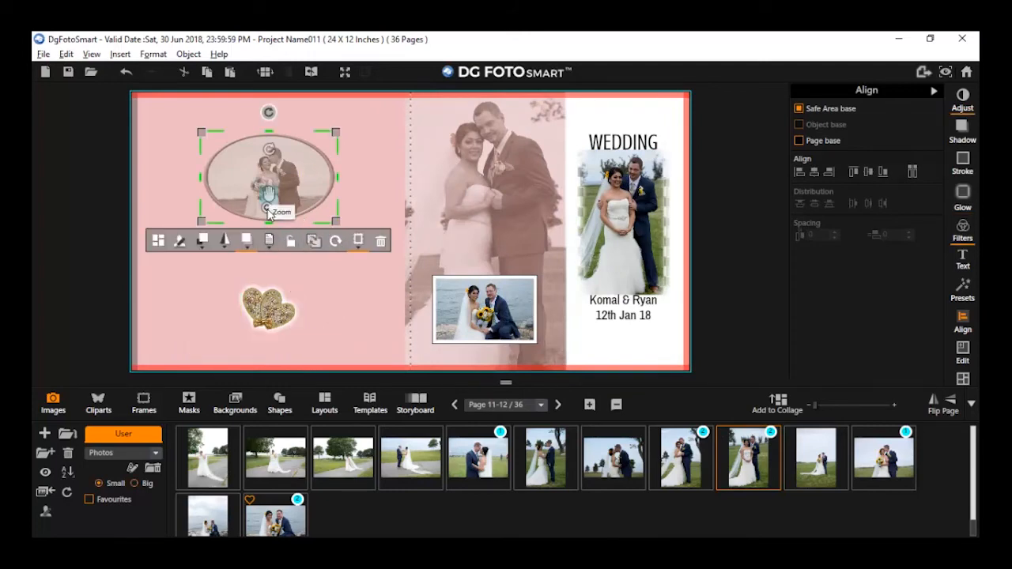
{"action": "mouse_move", "coordinate": [268, 209]}
{"action": "left_mouse_down"}
{"action": "mouse_move", "coordinate": [303, 230]}
{"action": "mouse_move", "coordinate": [268, 193]}
{"action": "mouse_move", "coordinate": [269, 202]}
{"action": "left_mouse_up"}
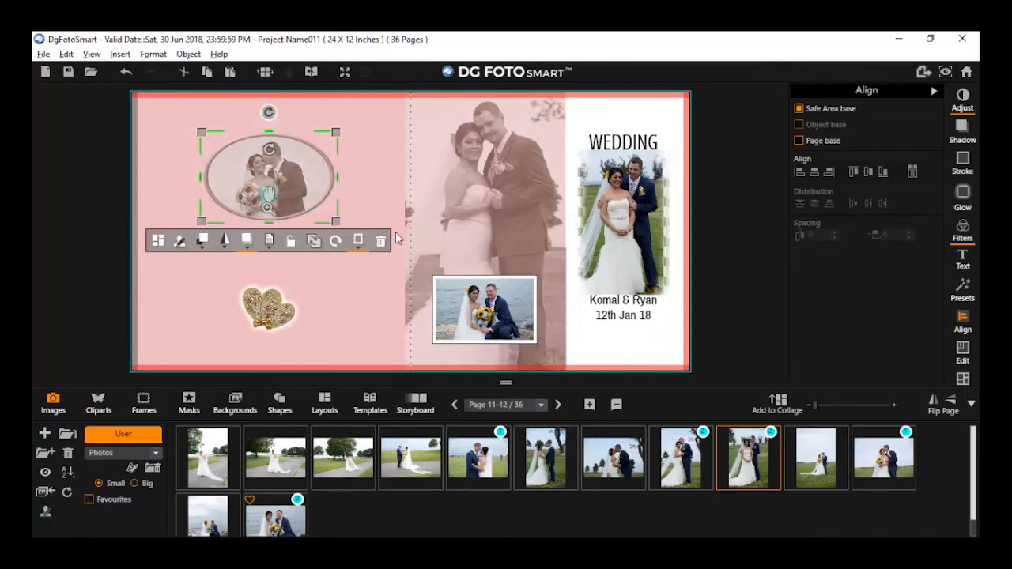
Replace both first names in the caption under the masked portrait with the new couple's names, keeping the ampersand between them
{"action": "left_click", "coordinate": [604, 316]}
{"action": "left_click", "coordinate": [624, 300]}
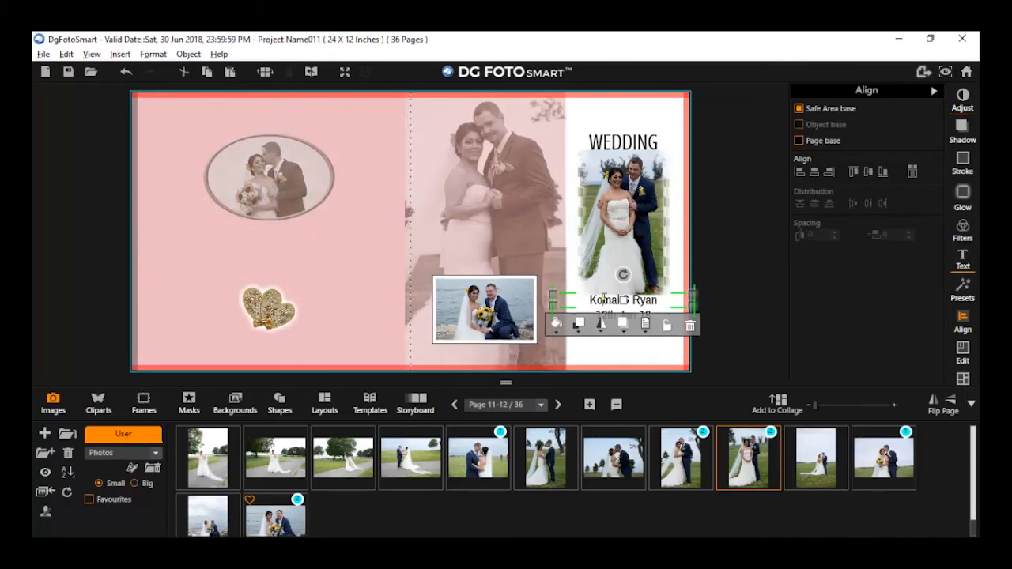
{"action": "double_click", "coordinate": [594, 300]}
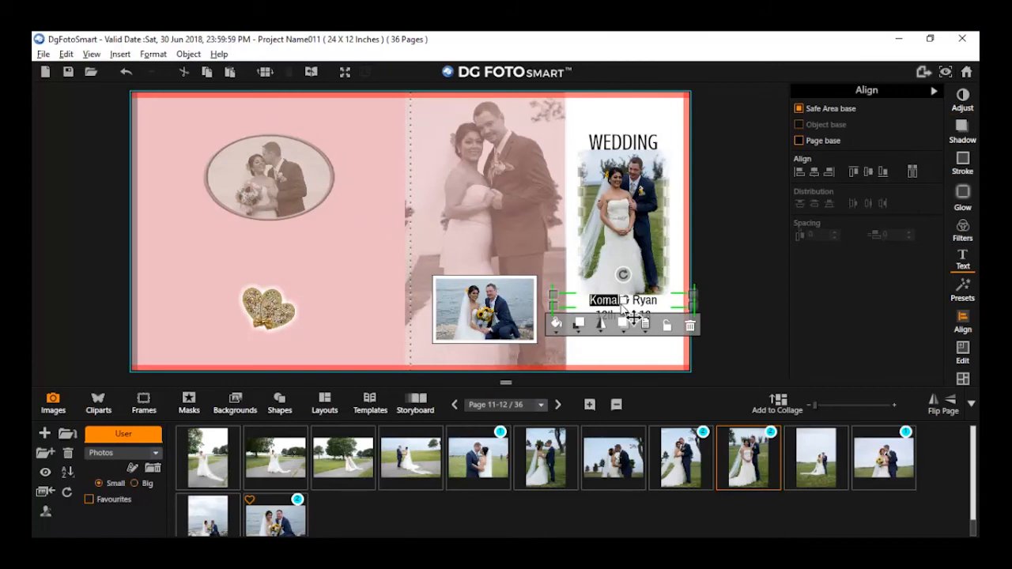
{"action": "type", "text": "Jhon"}
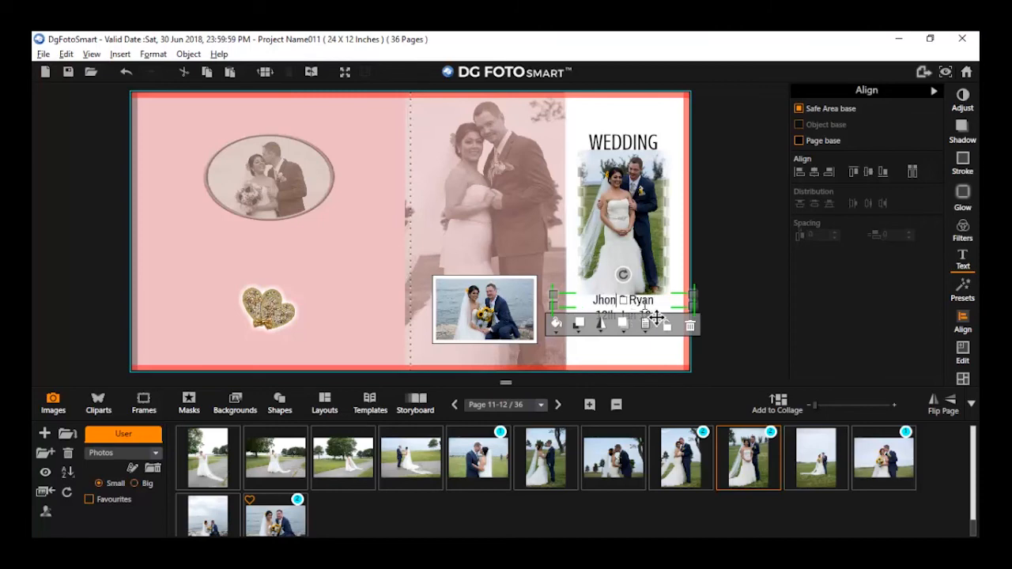
{"action": "left_click_drag", "start_coordinate": [630, 301], "coordinate": [657, 301]}
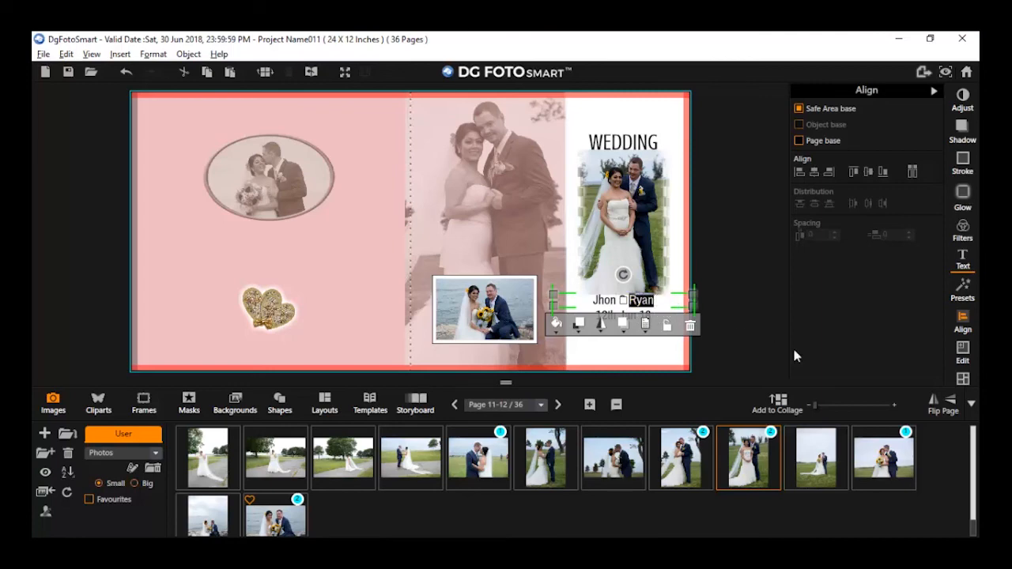
{"action": "type", "text": "Ina"}
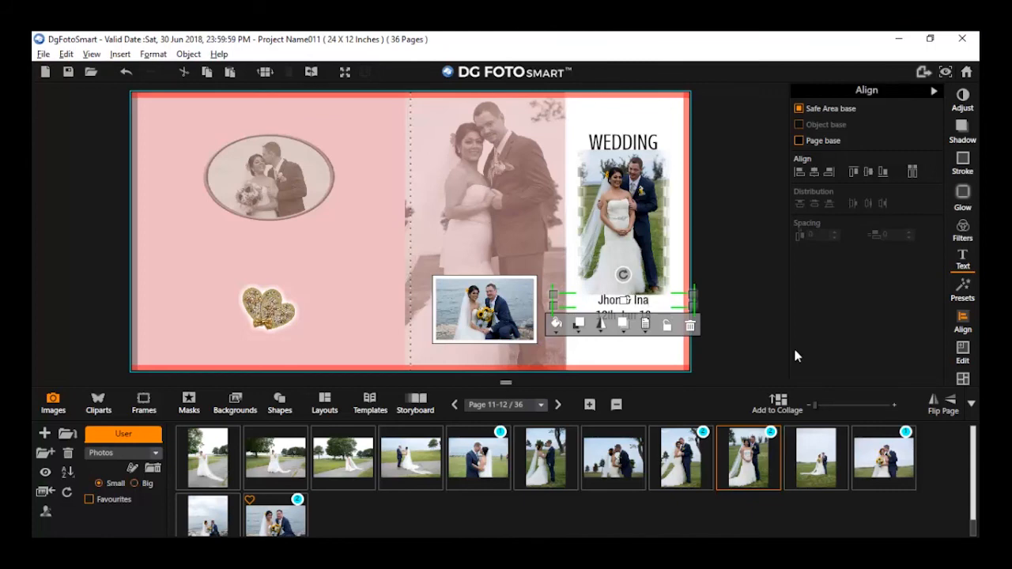
{"action": "left_click", "coordinate": [649, 350]}
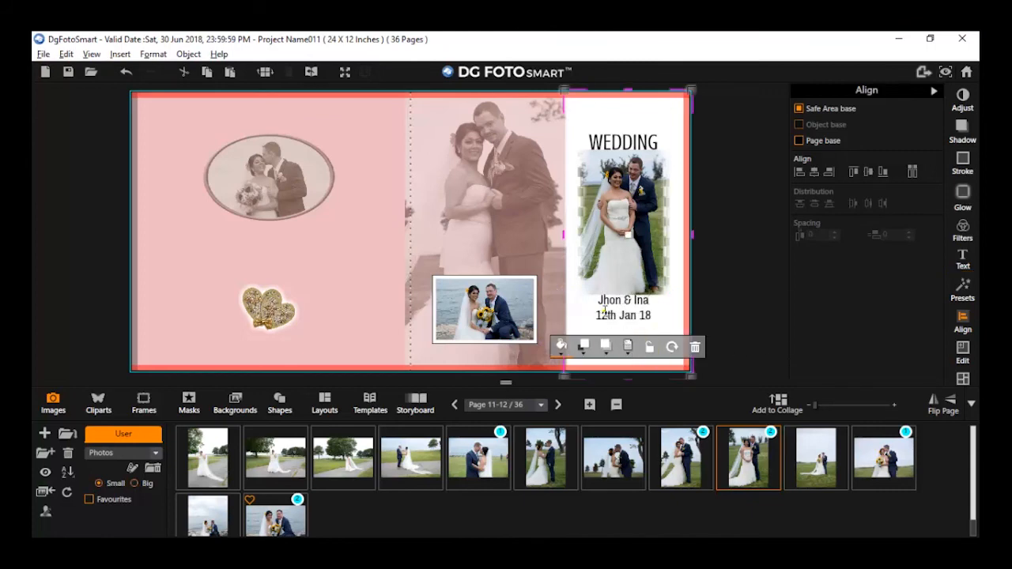
Change the wedding date in the text line below the couple's names to 1st June18
{"action": "left_click", "coordinate": [603, 314]}
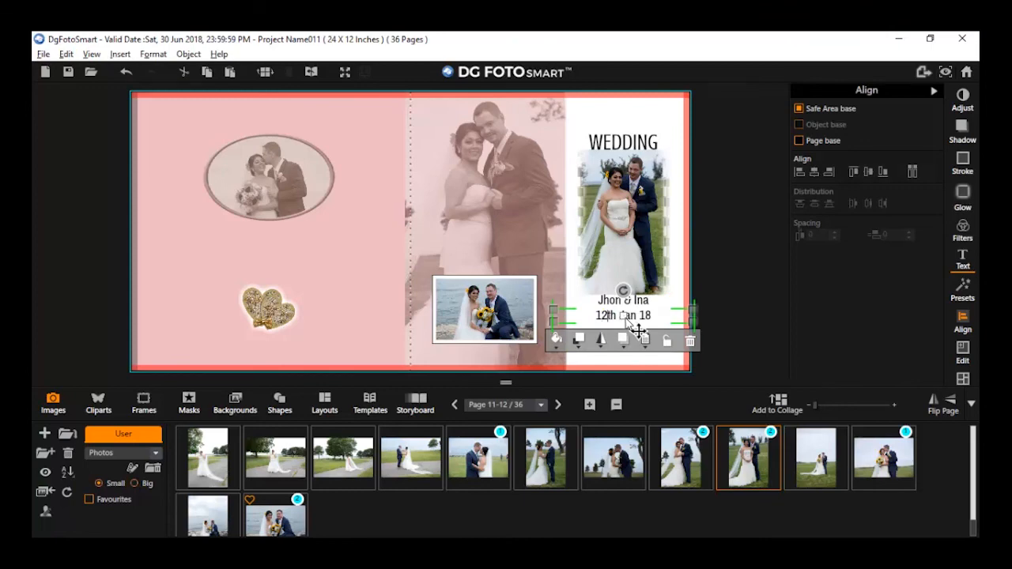
{"action": "key", "text": "BackSpace"}
{"action": "left_click_drag", "start_coordinate": [614, 314], "coordinate": [605, 314]}
{"action": "type", "text": "st"}
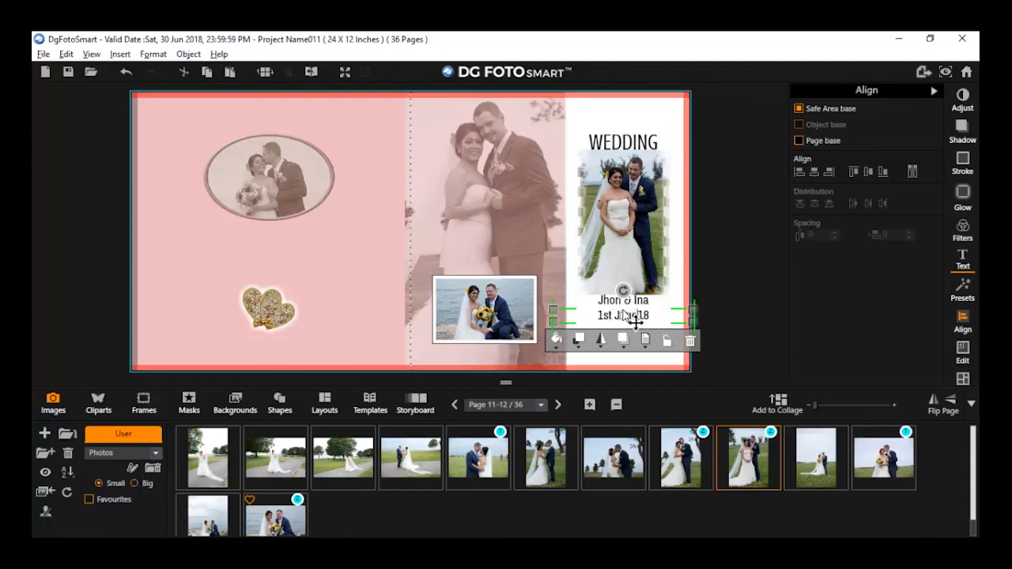
Leave text editing and enlarge the workspace to review the finished spread on pages 11-12
{"action": "left_click", "coordinate": [670, 283]}
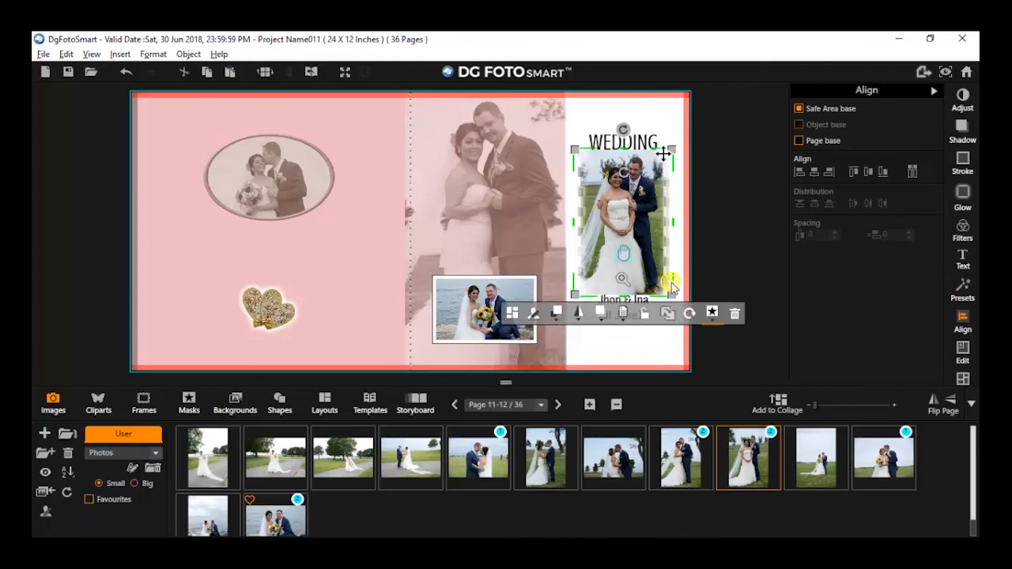
{"action": "left_click", "coordinate": [634, 358]}
{"action": "left_click", "coordinate": [345, 72]}
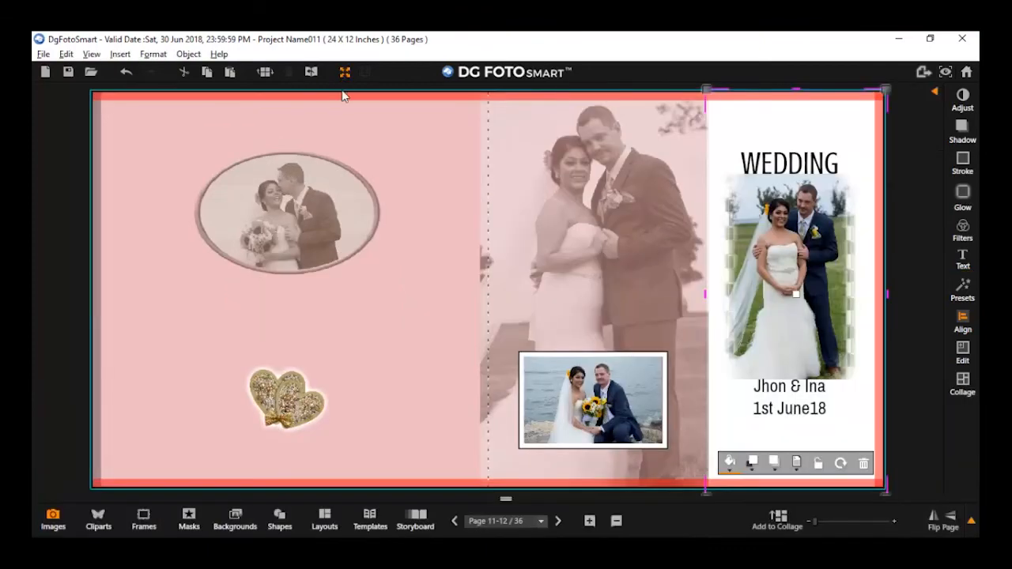